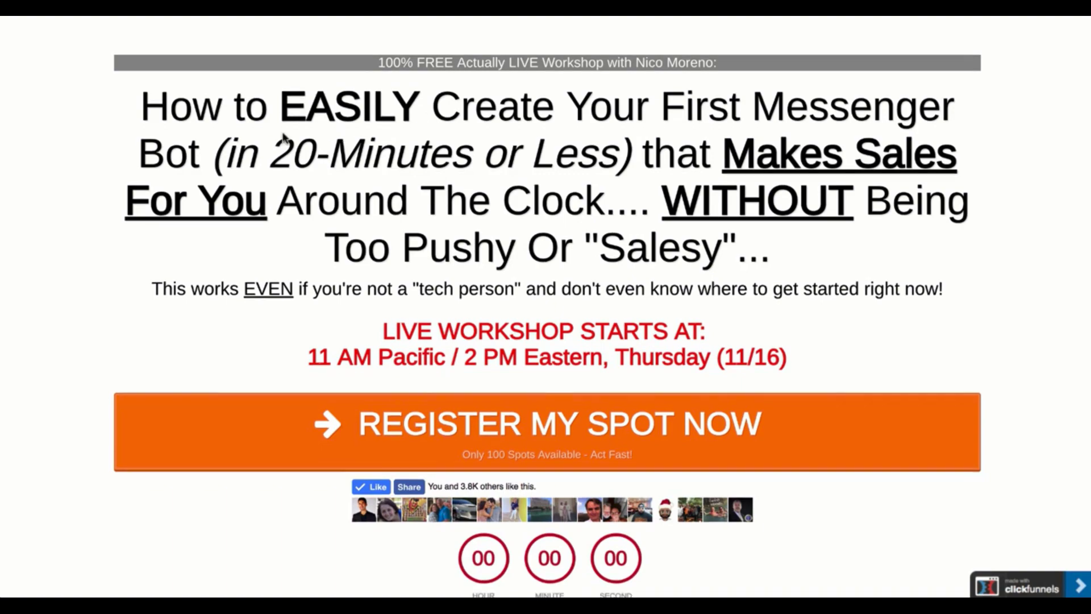
# - On the ClickFunnels landing page, bring up the REGISTER MY SPOT NOW popup with its Send to Messenger opt-in
pyautogui.scroll(-5, 283, 139)
pyautogui.scroll(2, 284, 140)
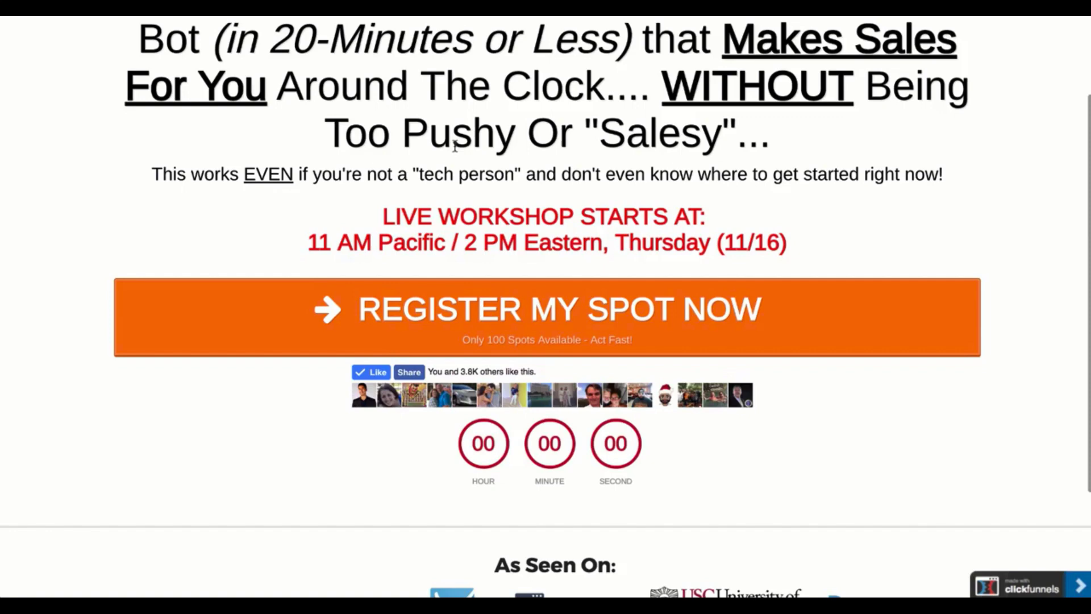
pyautogui.scroll(2, 594, 131)
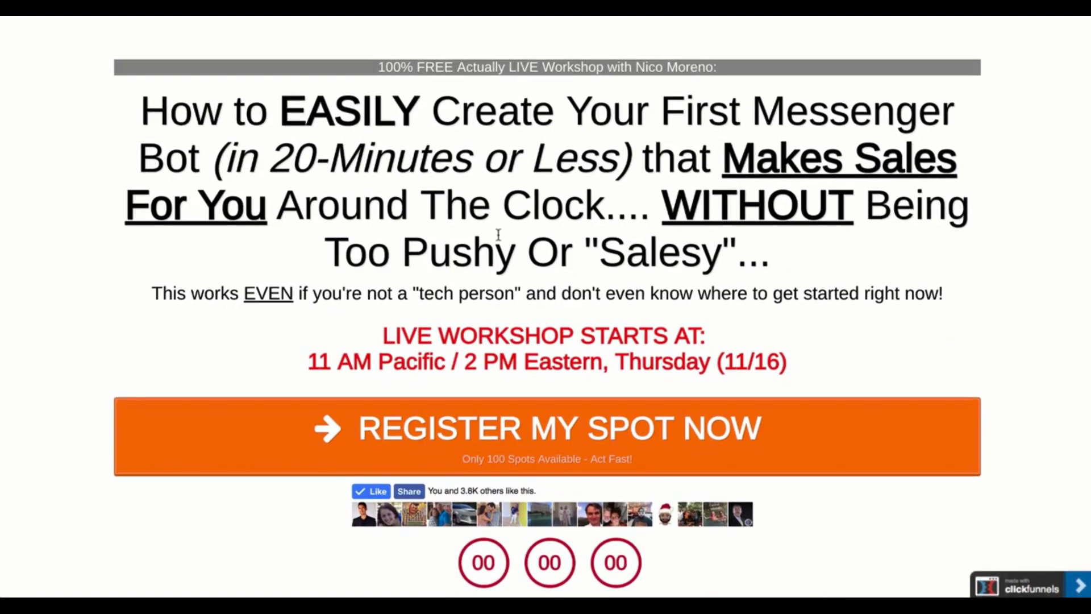
pyautogui.scroll(-5, 721, 207)
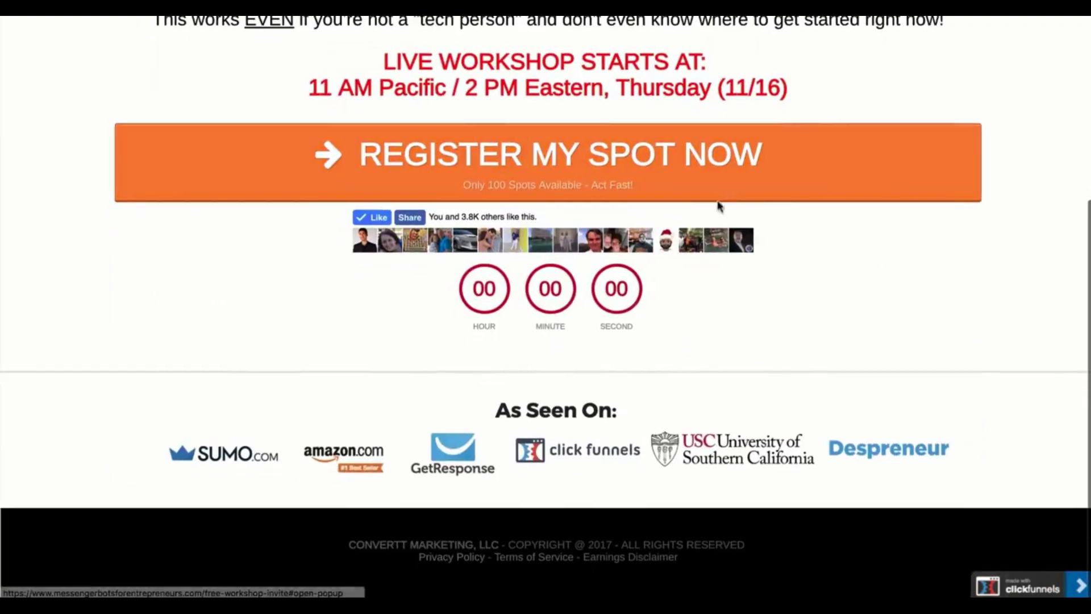
pyautogui.scroll(5, 625, 223)
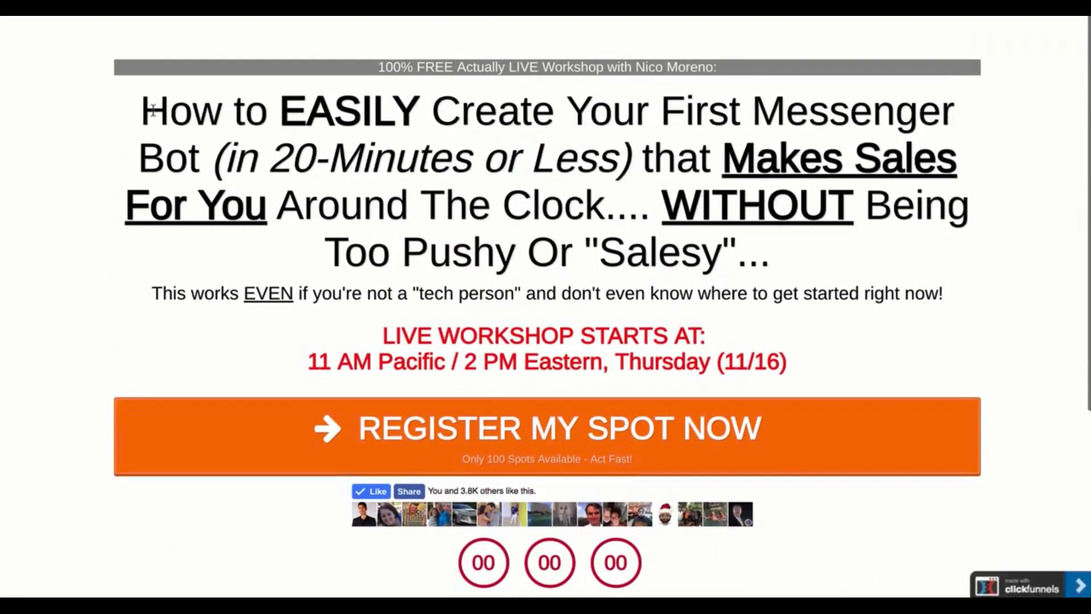
pyautogui.scroll(-2, 622, 389)
pyautogui.click(541, 314)
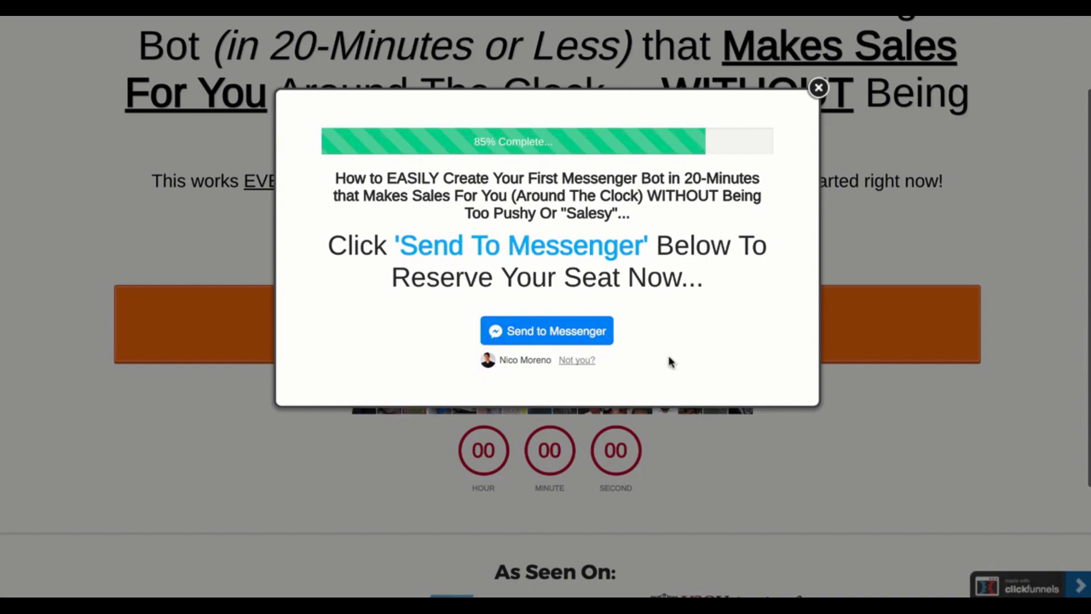
pyautogui.scroll(-1, 669, 356)
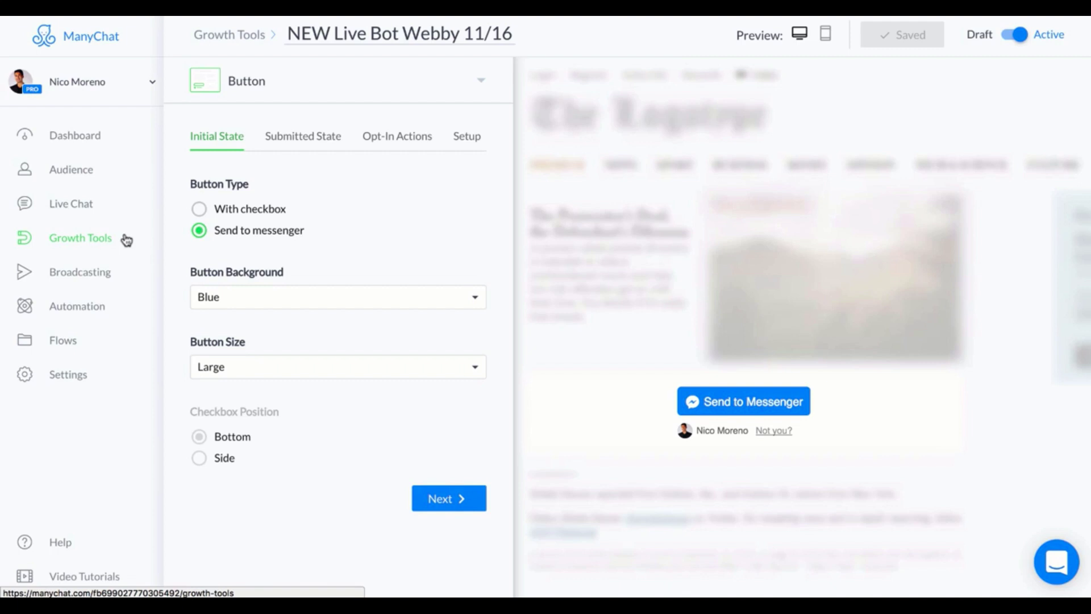
# - Check the Button widget type, leave it unchanged, and review the Submitted State and Opt-In Actions tabs
pyautogui.click(283, 80)
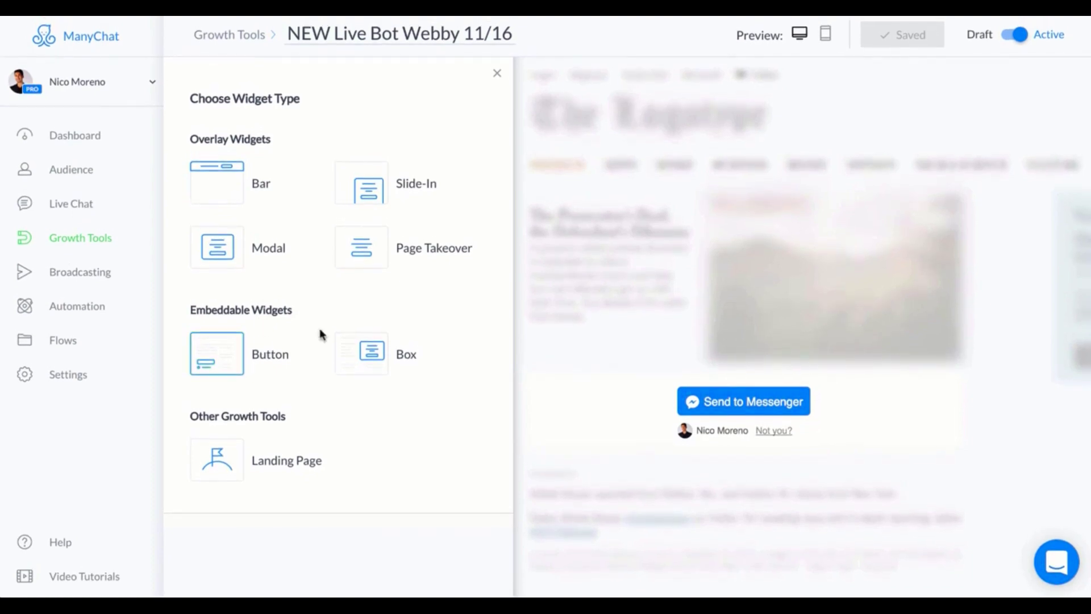
pyautogui.click(496, 77)
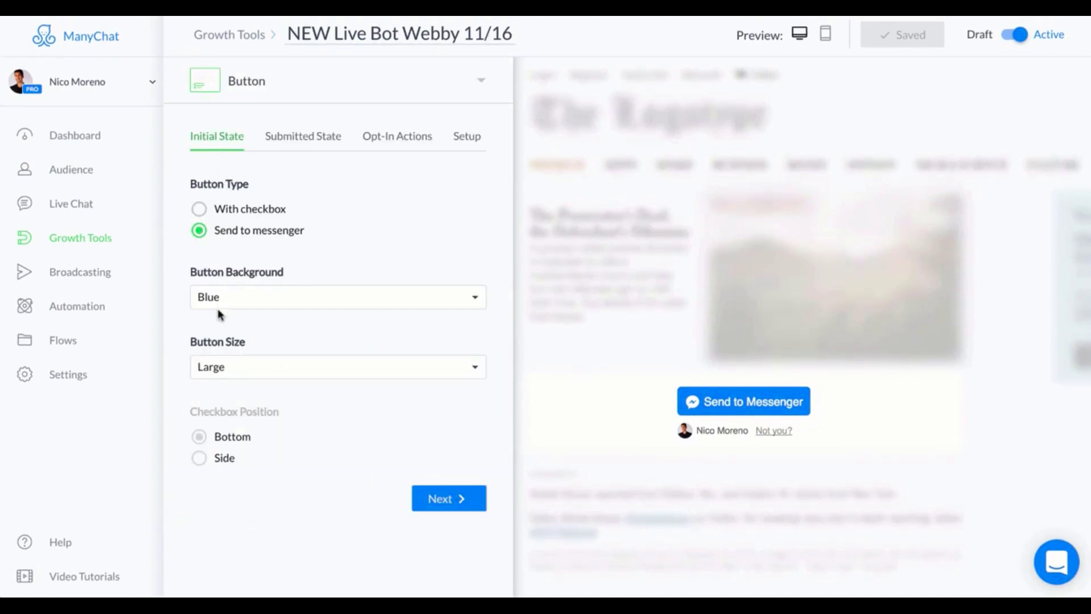
pyautogui.click(312, 151)
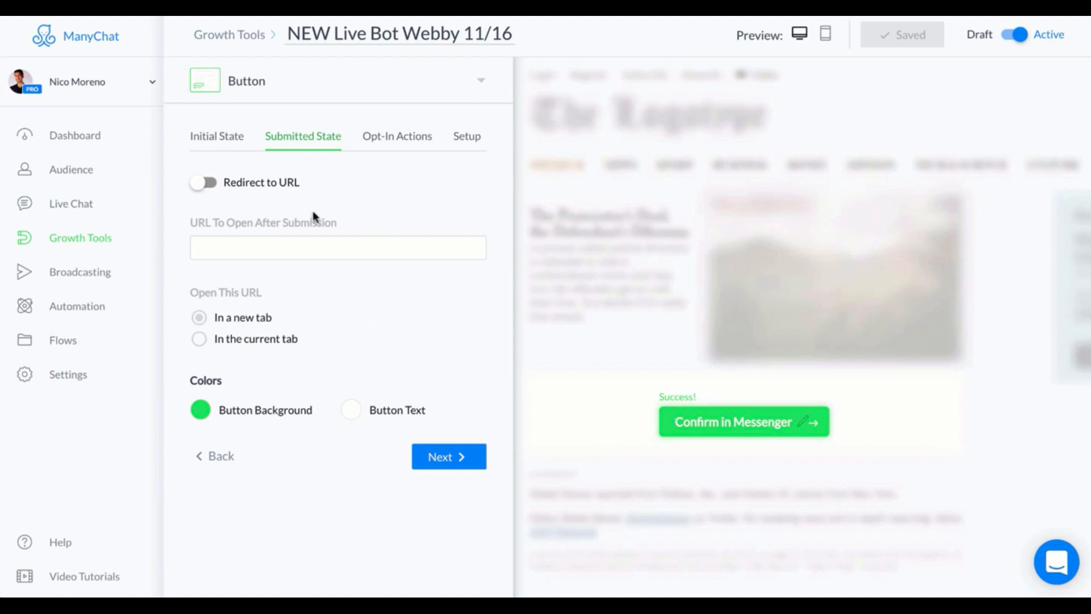
pyautogui.click(398, 141)
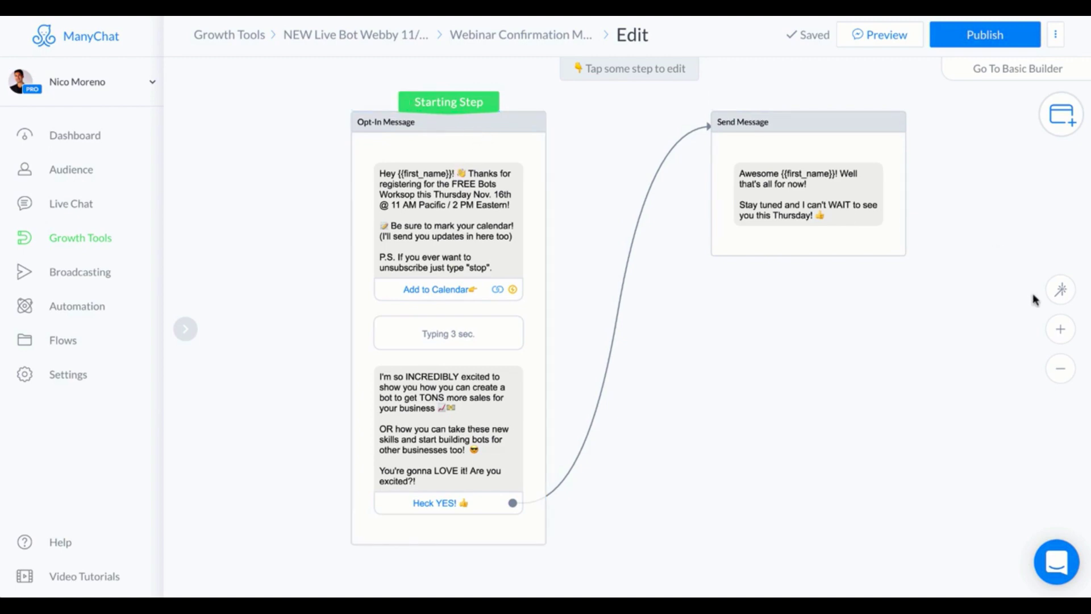
pyautogui.click(1061, 329)
pyautogui.moveTo(546, 278); pyautogui.dragTo(790, 494)
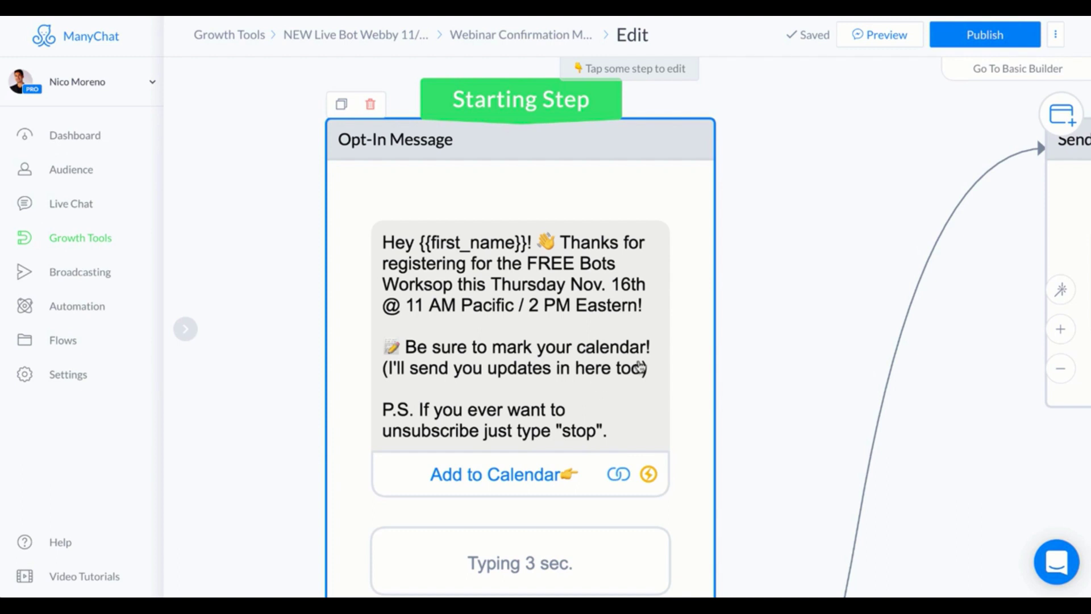
pyautogui.scroll(-2, 640, 368)
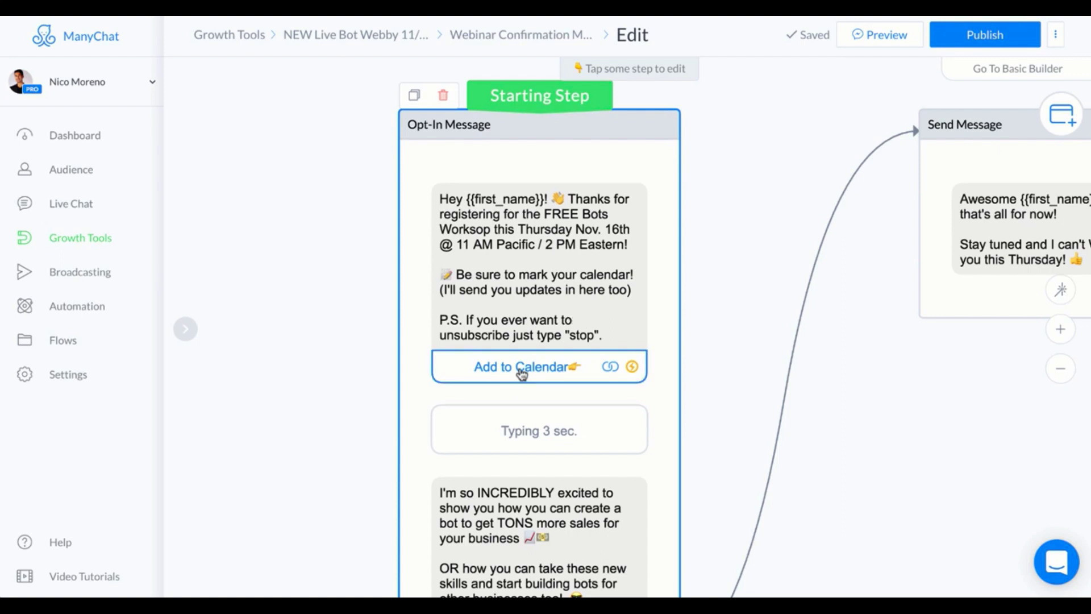
pyautogui.click(532, 371)
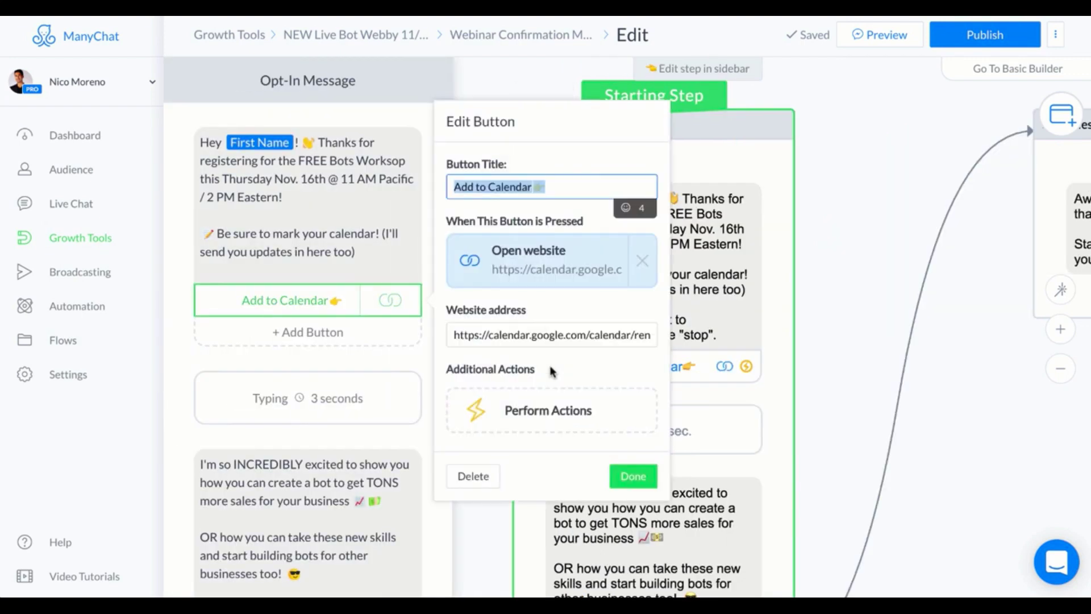
pyautogui.click(553, 334)
pyautogui.hotkey('ctrl', 'a')
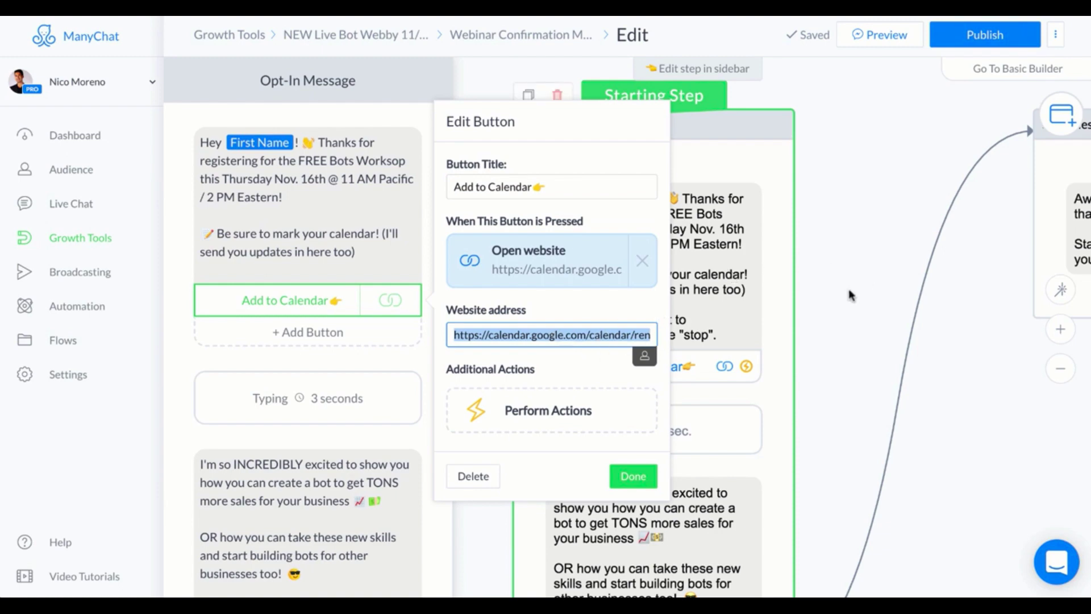
pyautogui.click(814, 215)
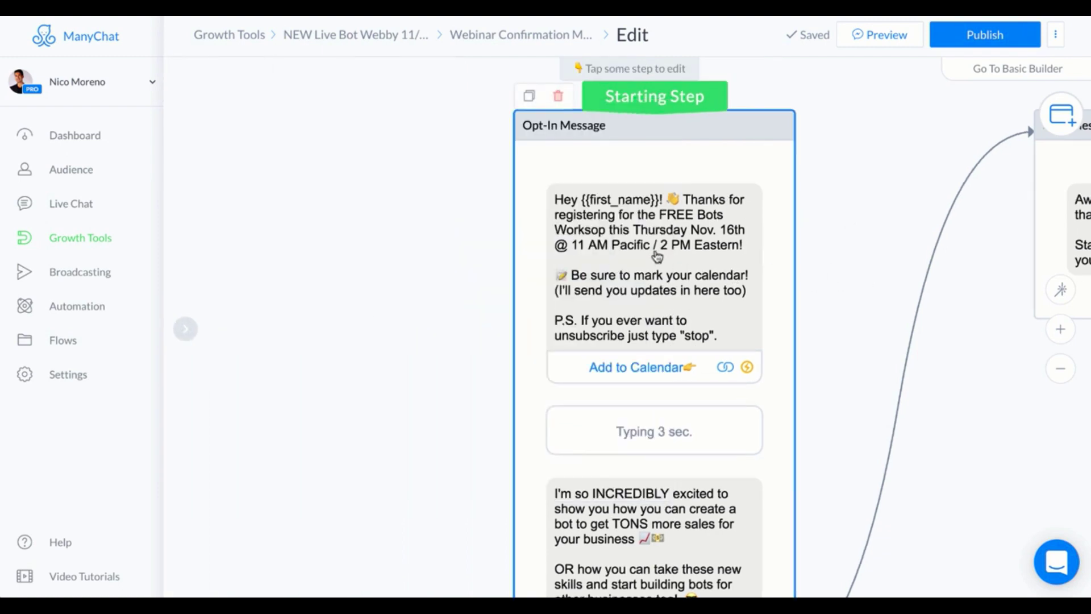
pyautogui.scroll(-2, 788, 372)
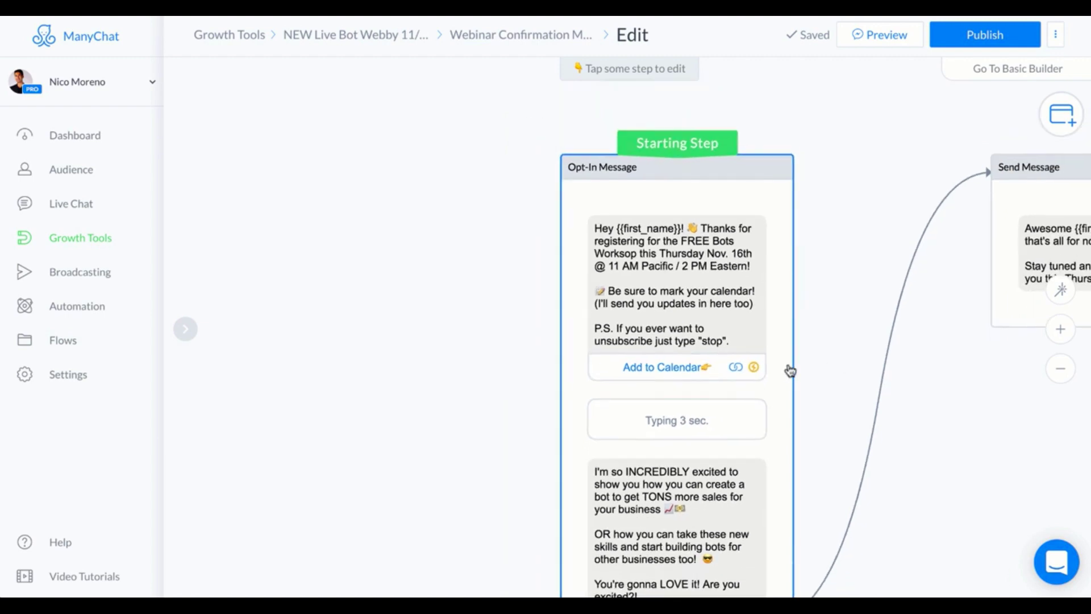
pyautogui.scroll(-3, 685, 277)
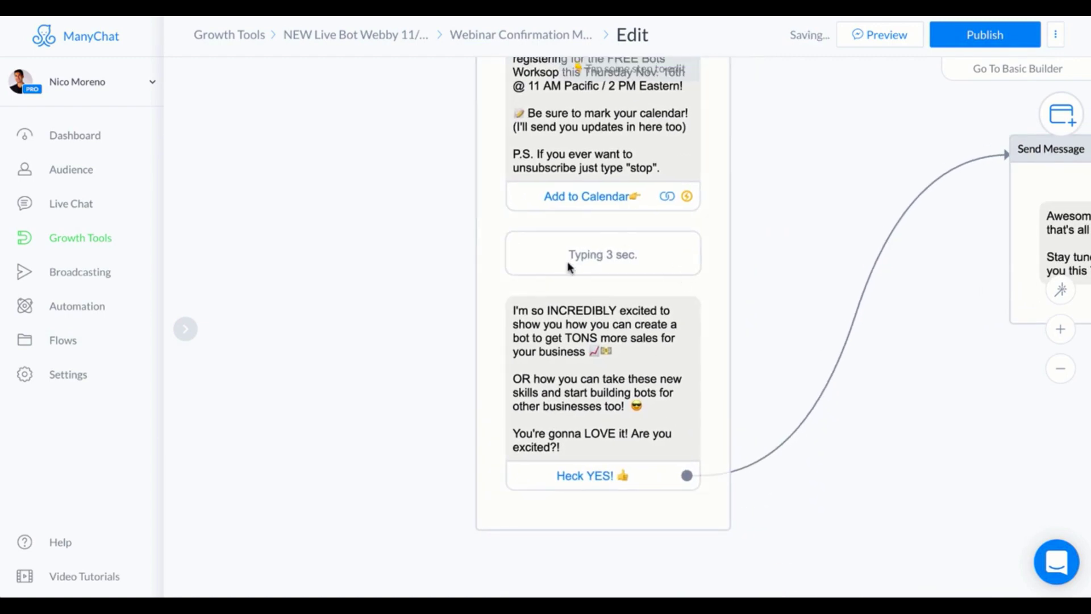
pyautogui.hscroll(2, 570, 350)
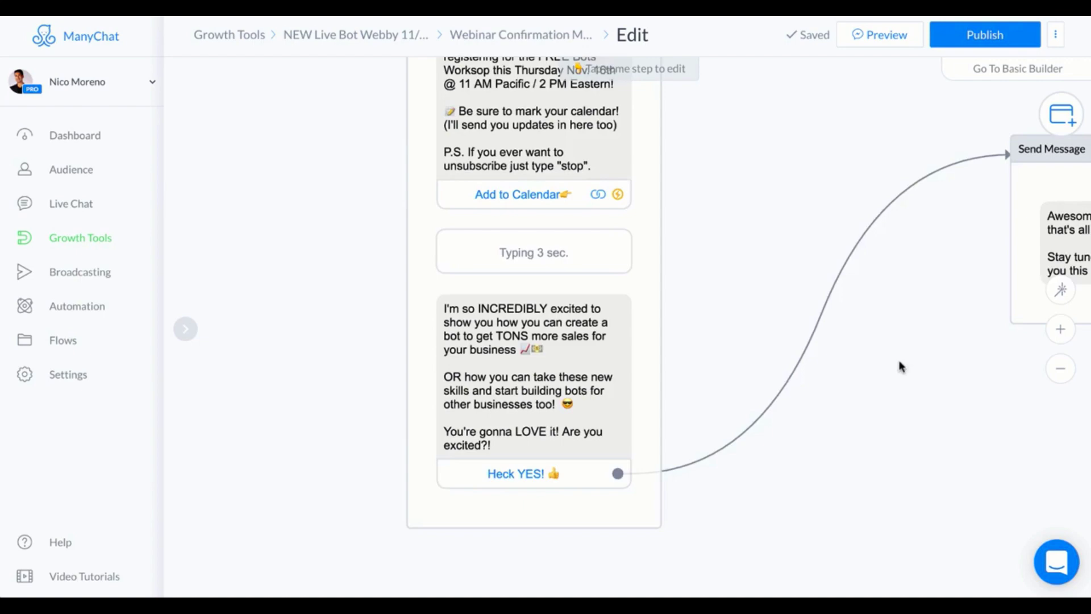
pyautogui.moveTo(898, 366); pyautogui.dragTo(707, 466)
pyautogui.moveTo(794, 358); pyautogui.dragTo(541, 329)
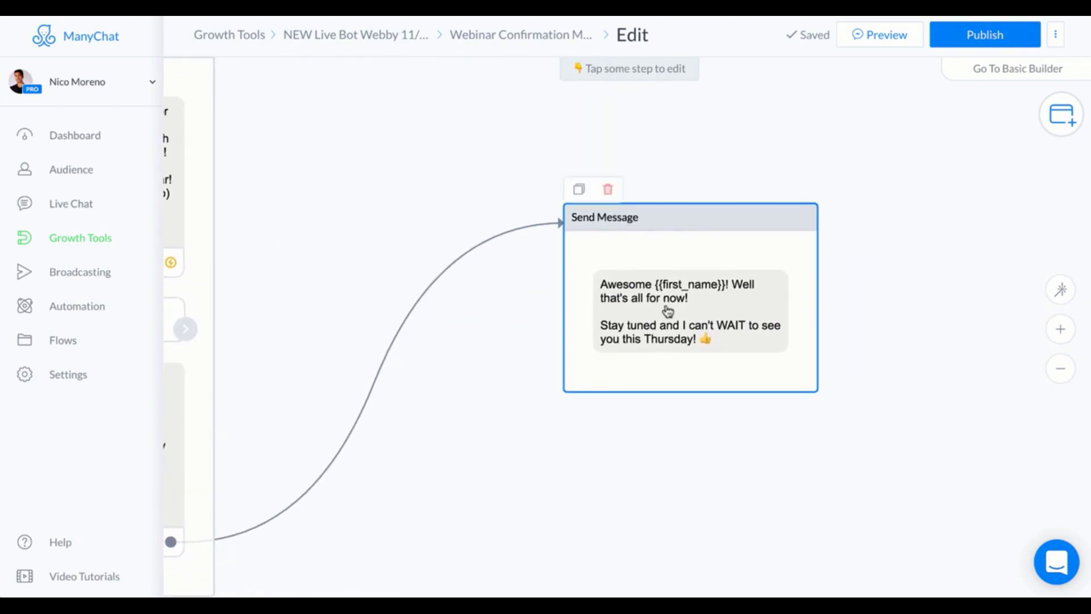
pyautogui.hscroll(-4, 630, 450)
pyautogui.scroll(-2, 629, 450)
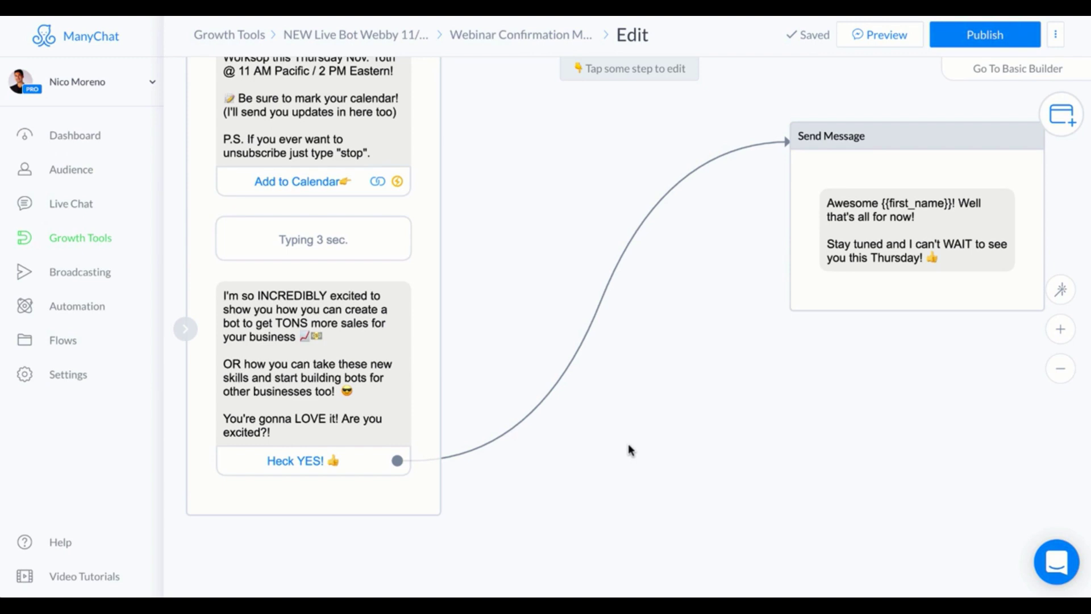
pyautogui.moveTo(494, 258); pyautogui.dragTo(619, 258)
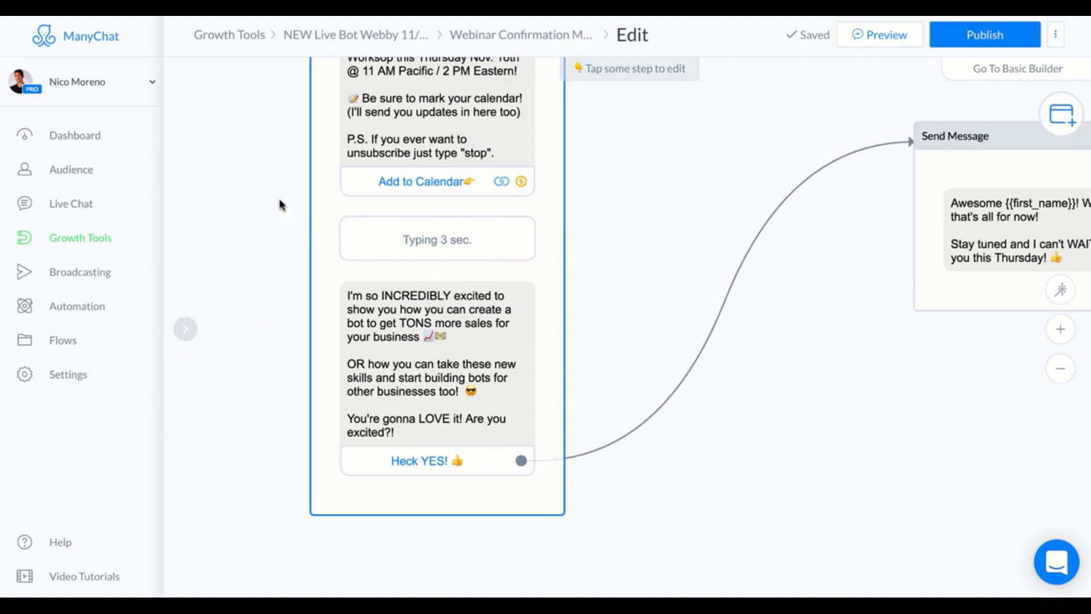
pyautogui.moveTo(264, 250); pyautogui.dragTo(321, 401)
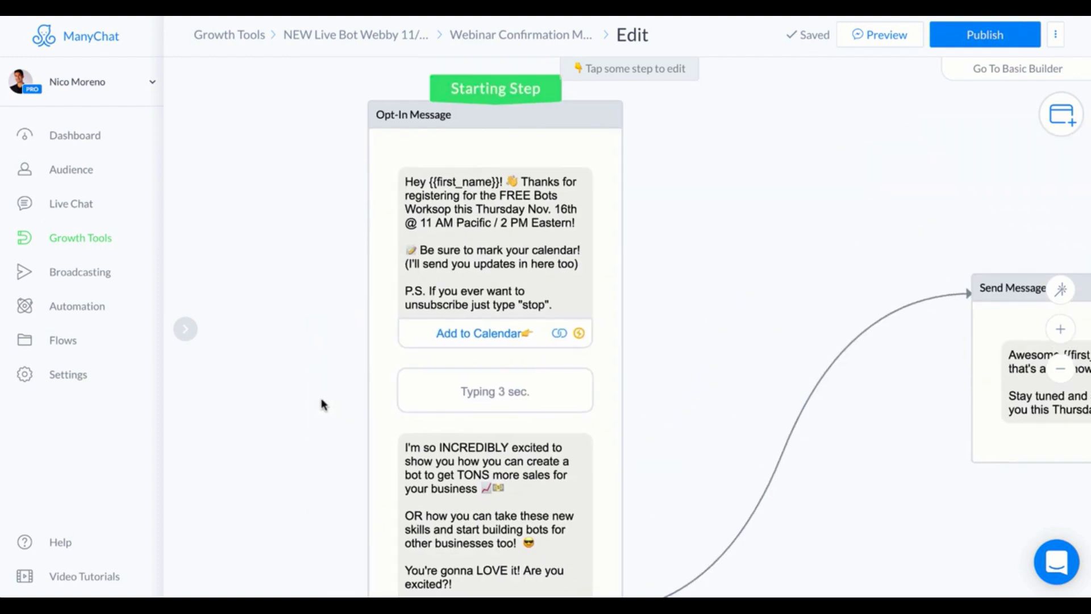
# - Return to the webinar growth tool and review its Setup embed code and Opt-In Actions with the linked sequence
pyautogui.click(367, 38)
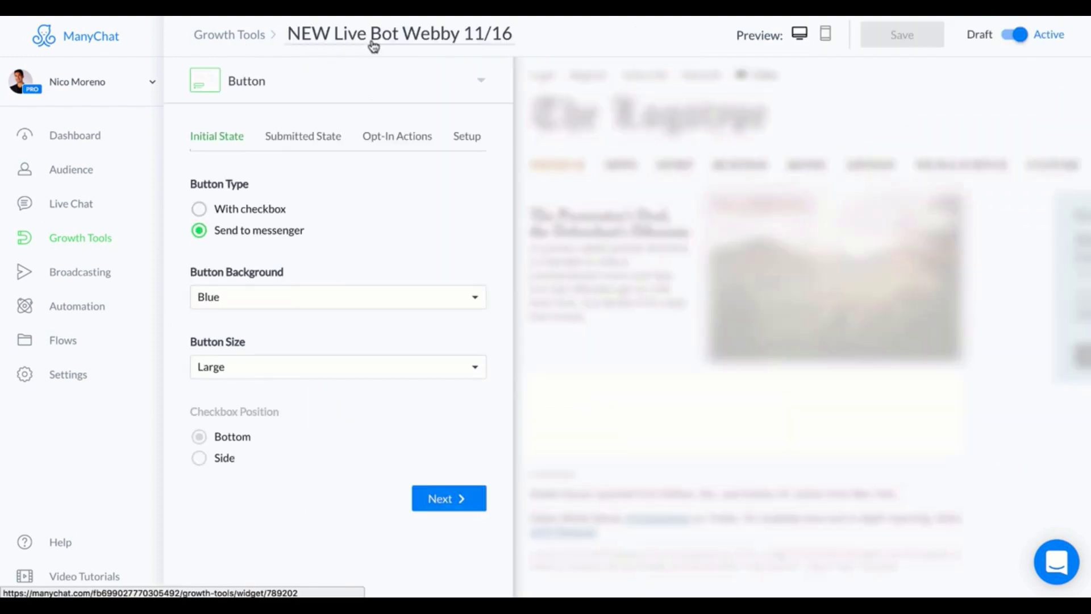
pyautogui.click(471, 140)
pyautogui.click(405, 143)
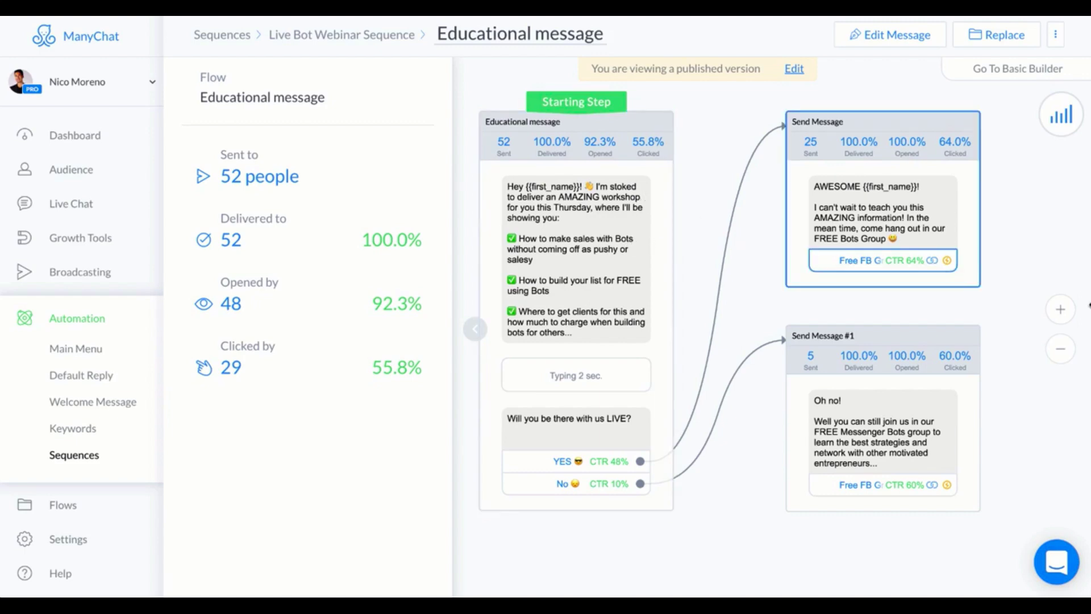
# - Enlarge the Educational message flow and bring the LIVE attendance question into view
pyautogui.click(1062, 313)
pyautogui.scroll(10, 843, 232)
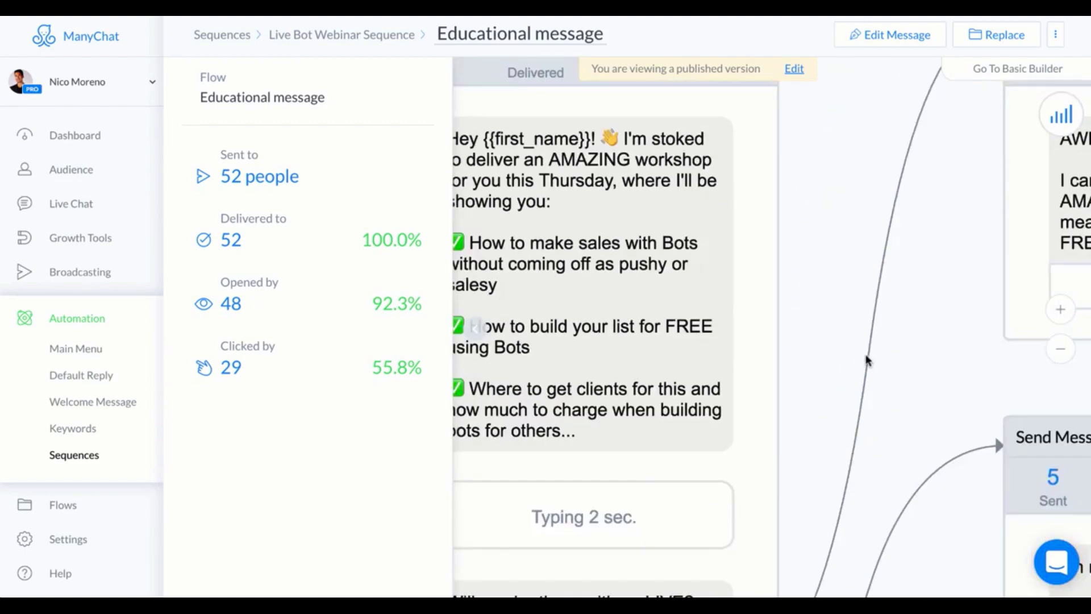
pyautogui.moveTo(923, 295); pyautogui.dragTo(907, 216)
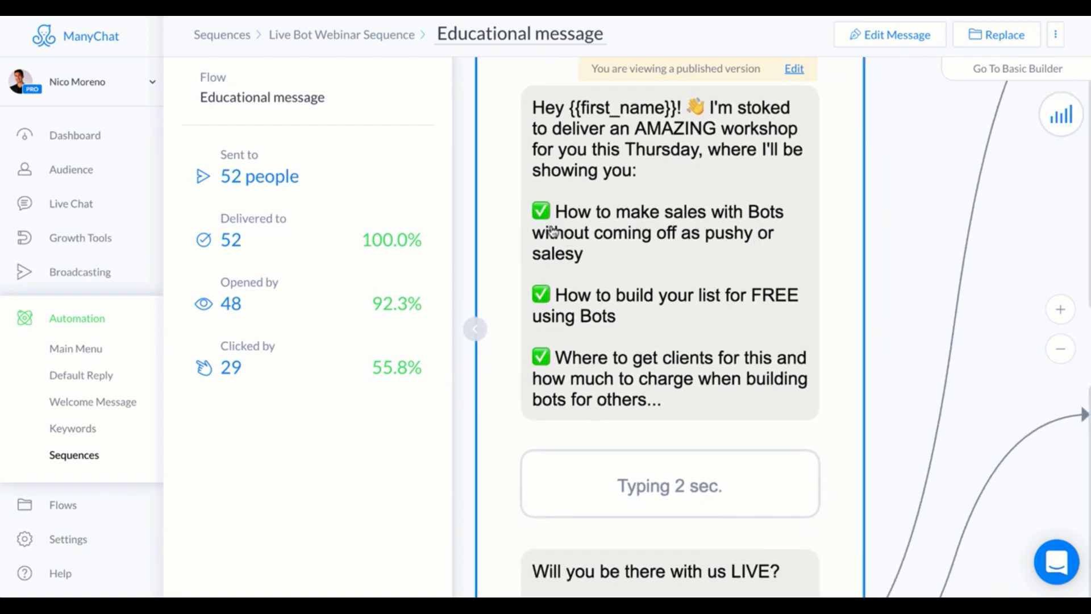
pyautogui.scroll(-5, 892, 78)
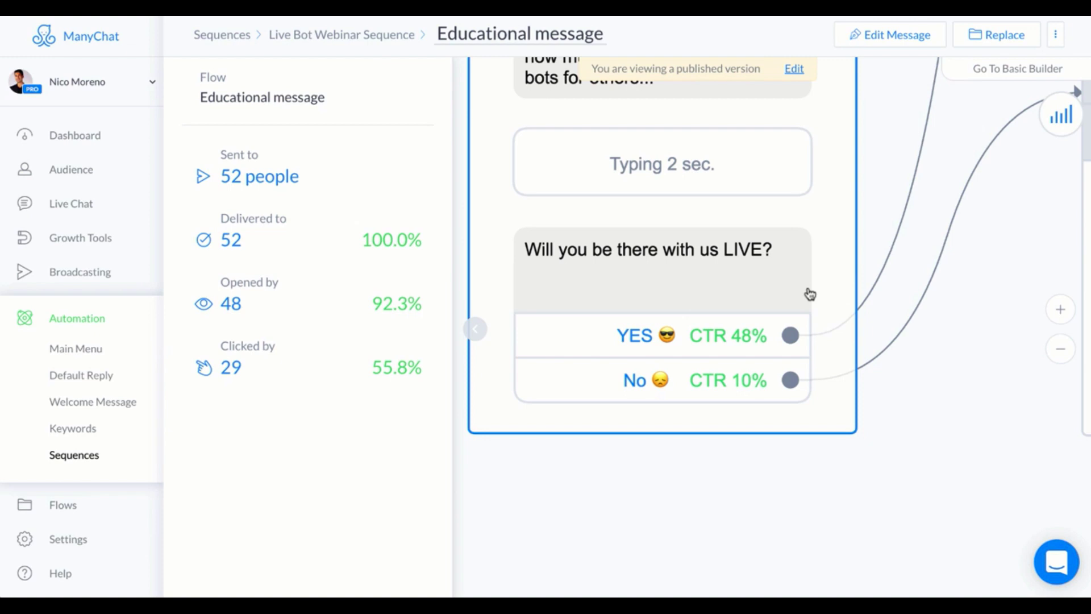
pyautogui.hscroll(5, 810, 294)
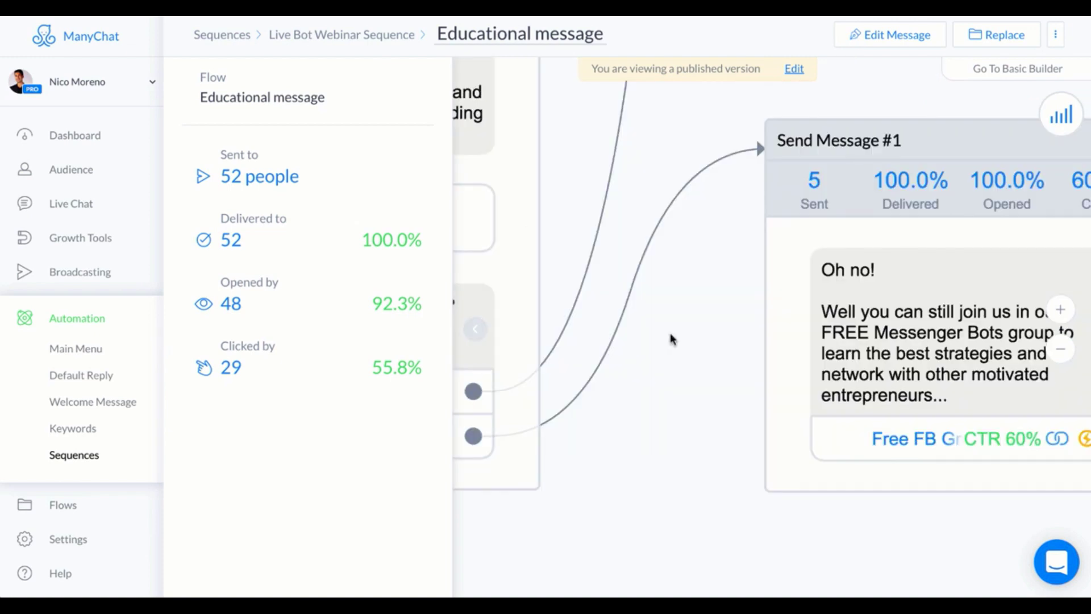
pyautogui.hscroll(-3, 689, 365)
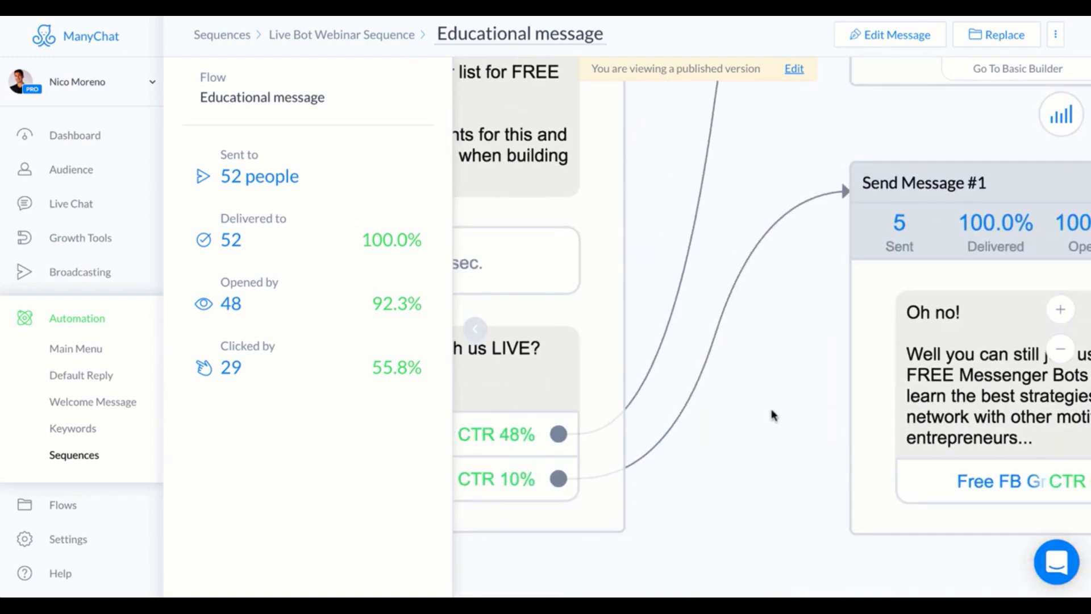
pyautogui.hscroll(5, 773, 415)
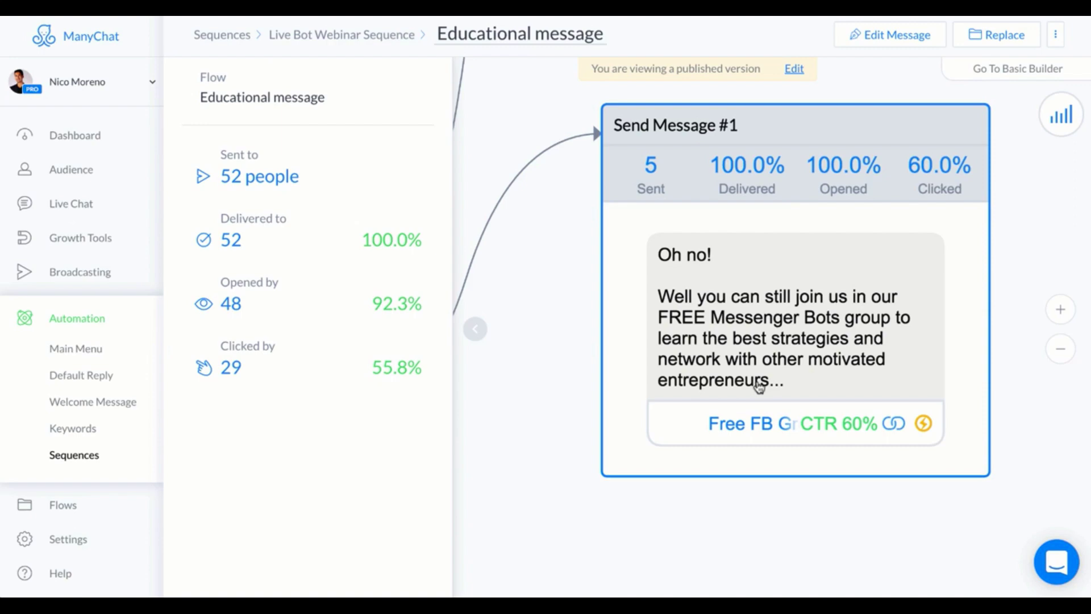
pyautogui.hscroll(-4, 585, 443)
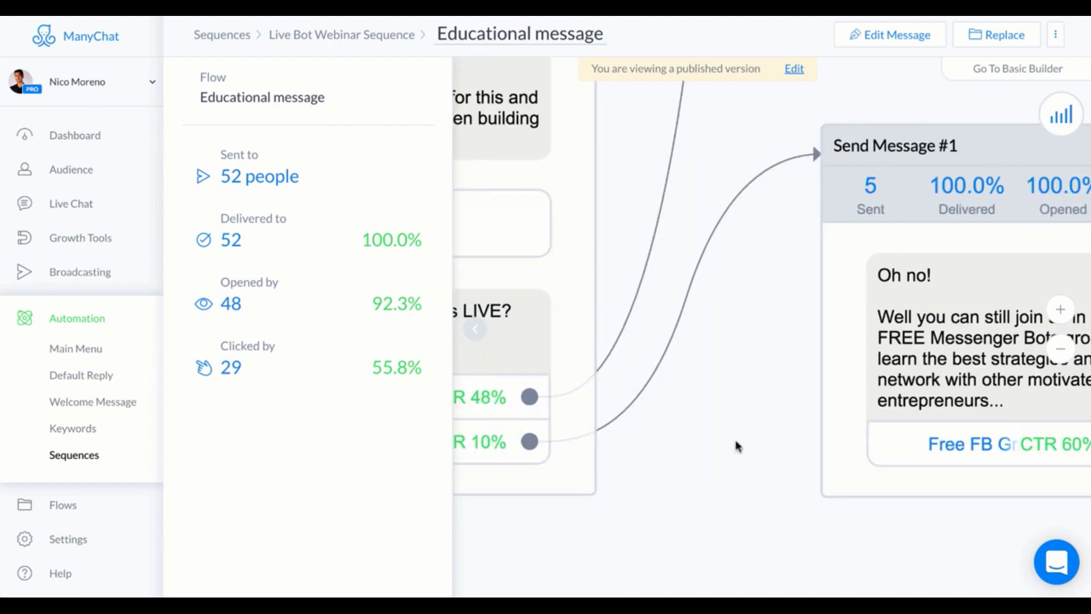
# - Pan the flow to reveal the other message nodes, ending on the Send Message #1 header
pyautogui.moveTo(735, 444); pyautogui.dragTo(614, 531)
pyautogui.hscroll(3, 578, 488)
pyautogui.scroll(2, 579, 488)
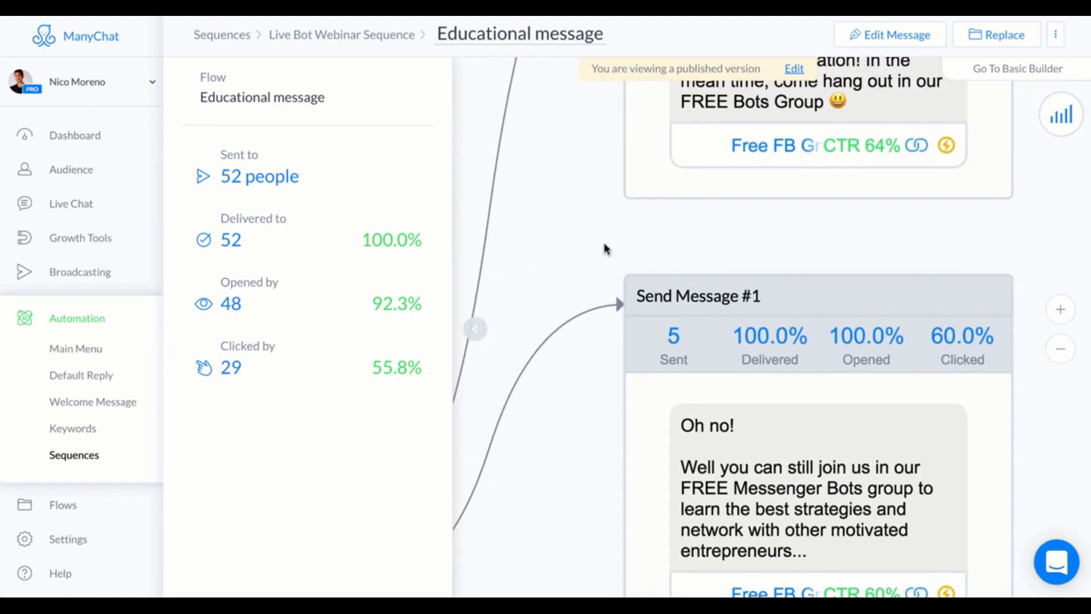
pyautogui.moveTo(607, 246); pyautogui.dragTo(548, 404)
pyautogui.moveTo(989, 224); pyautogui.dragTo(1019, 373)
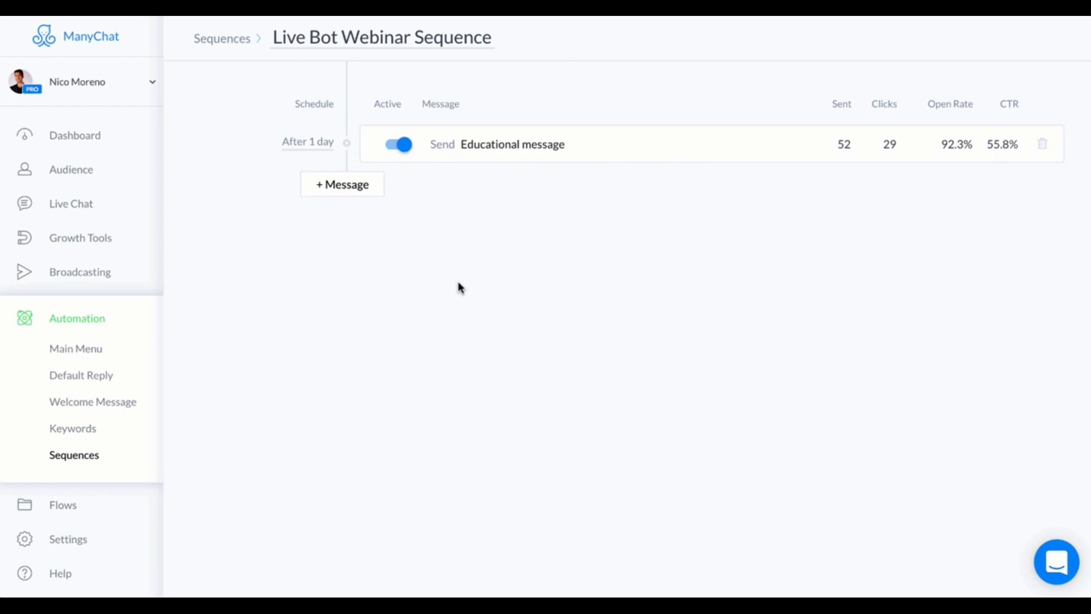
# - Go to Broadcasting in the left sidebar
pyautogui.click(108, 275)
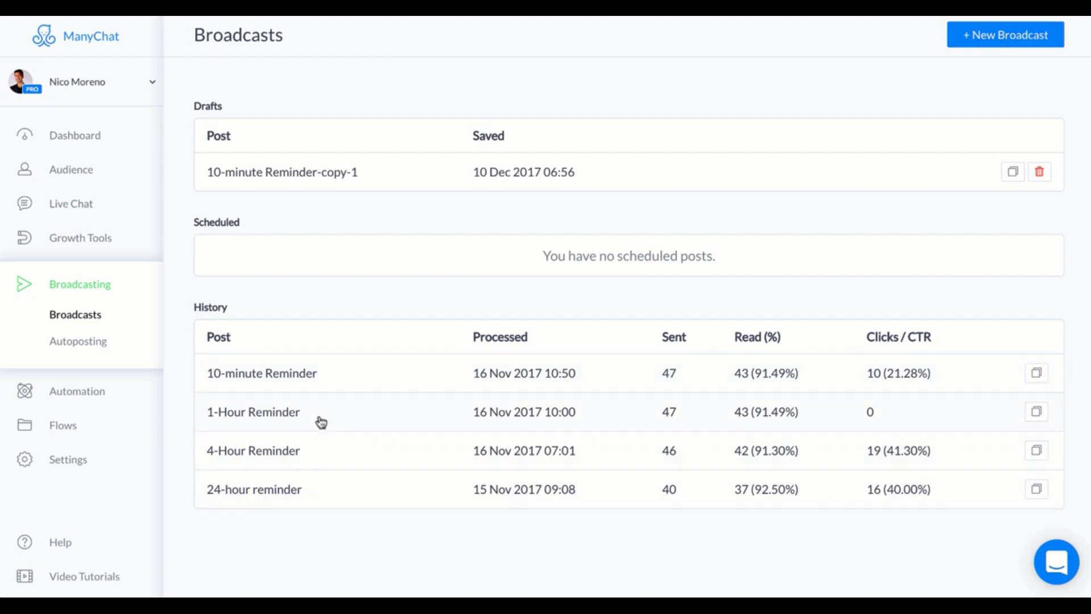
# - Open the 24-hour reminder broadcast and zoom in to frame its Post message and 13% CTR button row
pyautogui.click(302, 496)
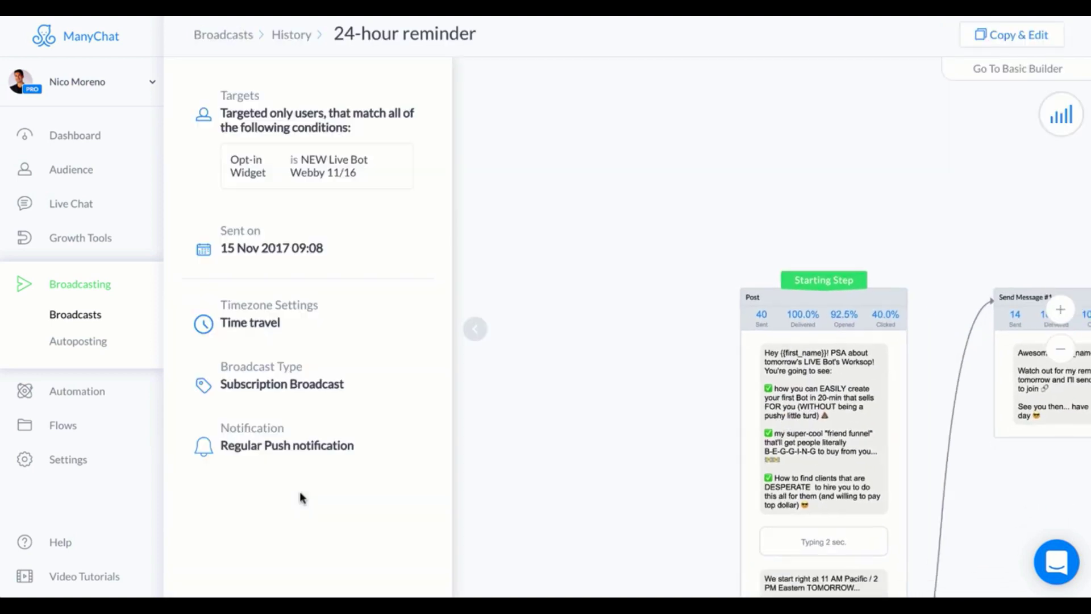
pyautogui.moveTo(873, 425); pyautogui.dragTo(851, 376)
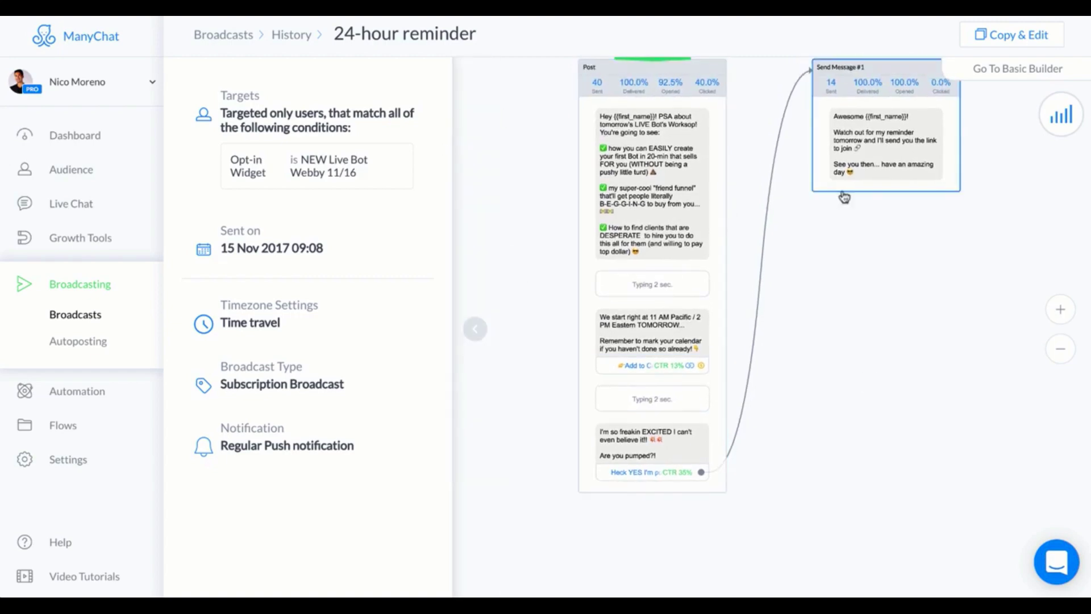
pyautogui.click(1060, 310)
pyautogui.moveTo(857, 203); pyautogui.dragTo(865, 519)
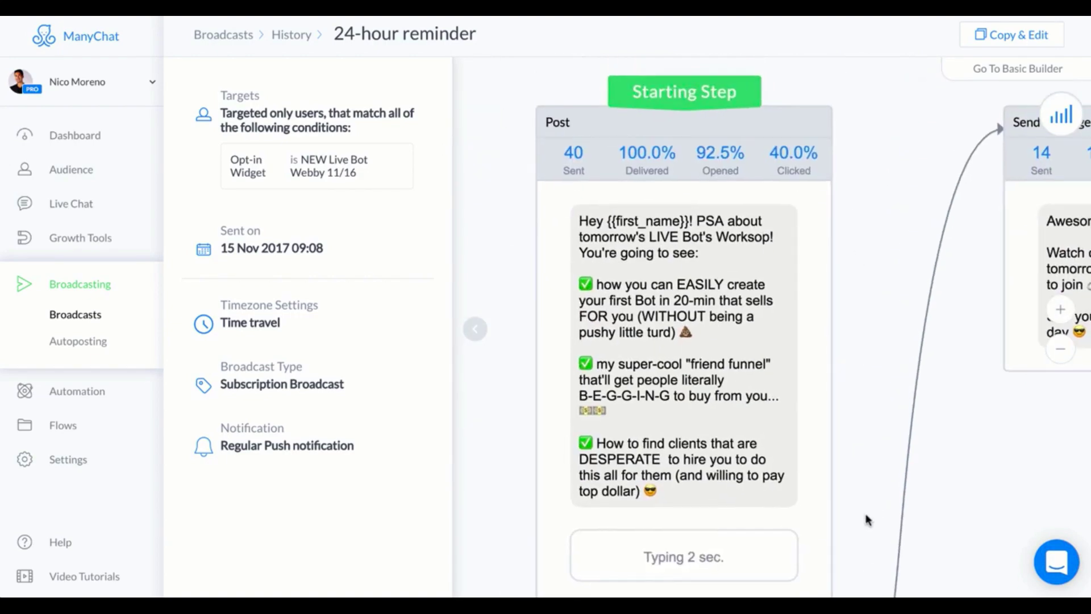
pyautogui.moveTo(862, 349); pyautogui.dragTo(829, 309)
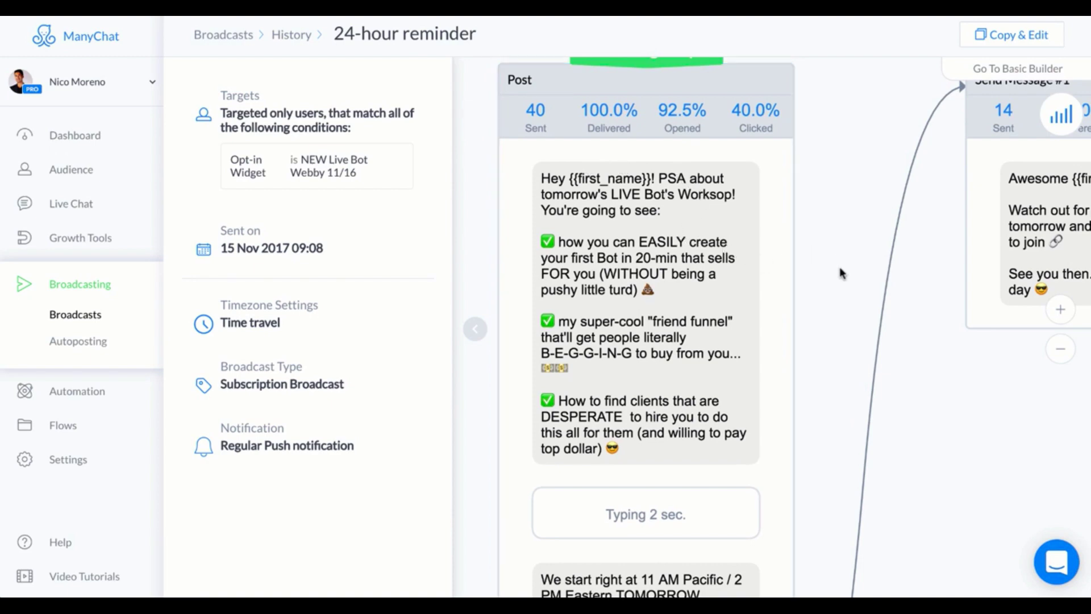
pyautogui.moveTo(842, 274); pyautogui.dragTo(831, 188)
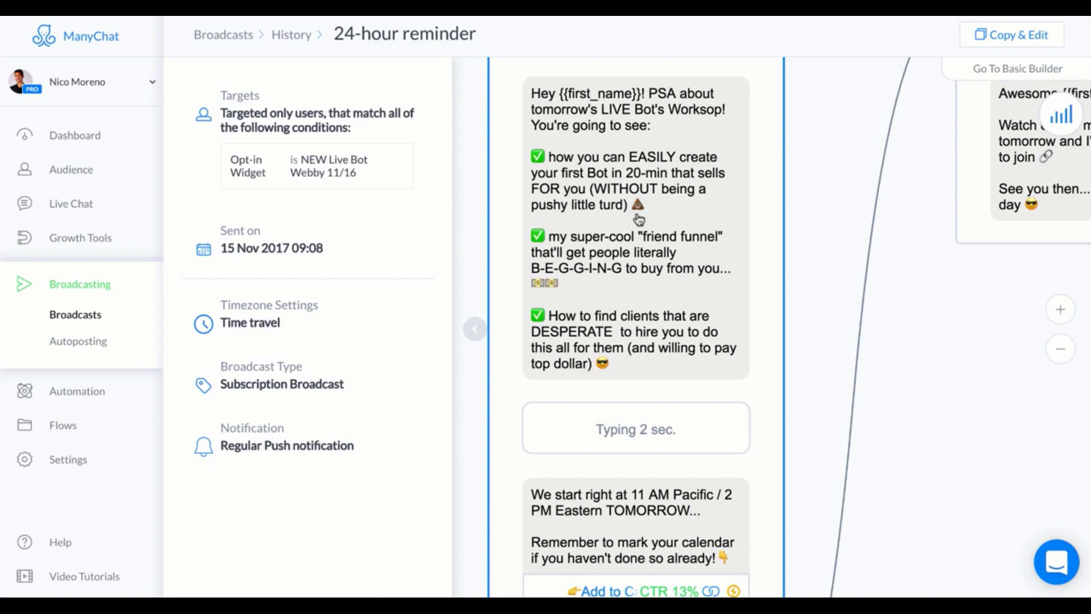
pyautogui.moveTo(784, 183); pyautogui.dragTo(854, 156)
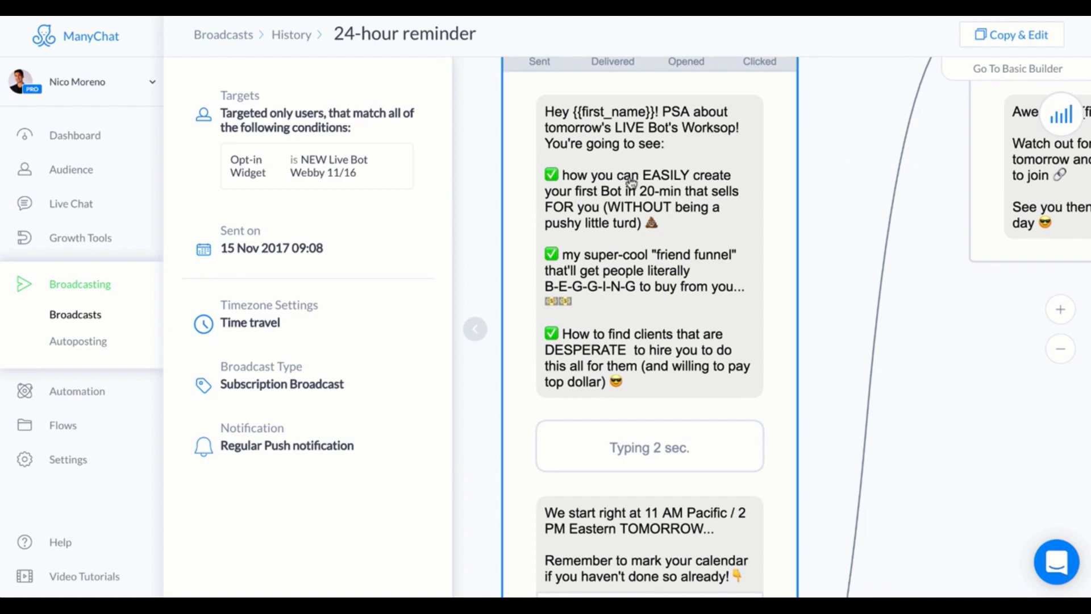
pyautogui.moveTo(838, 195); pyautogui.dragTo(845, 142)
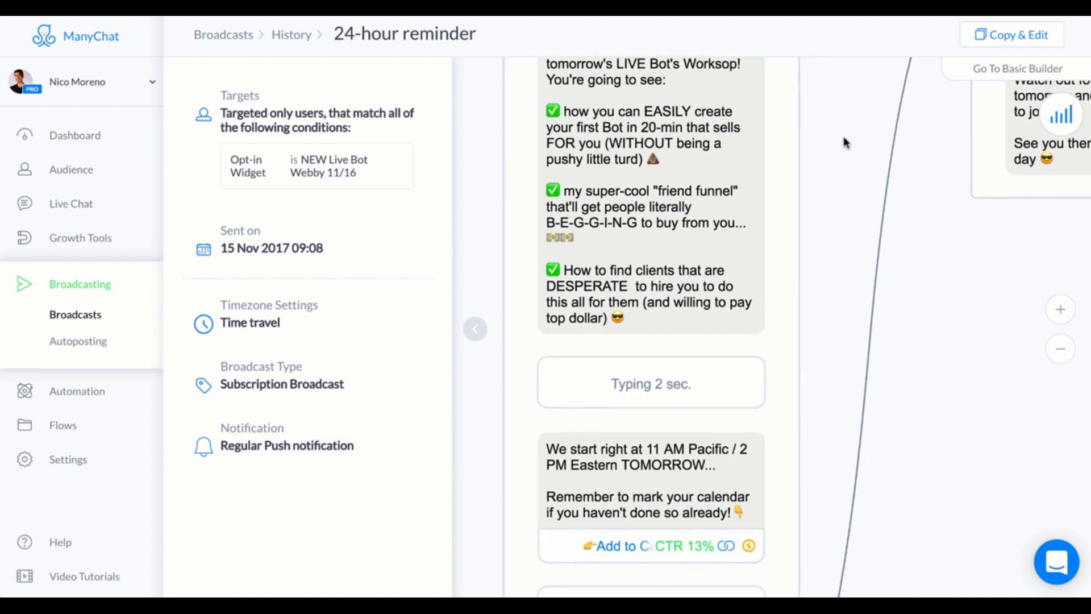
# - Check the linked Send Message #1 node, then select the Post node to show its 40/37/16 stats
pyautogui.scroll(-5, 671, 120)
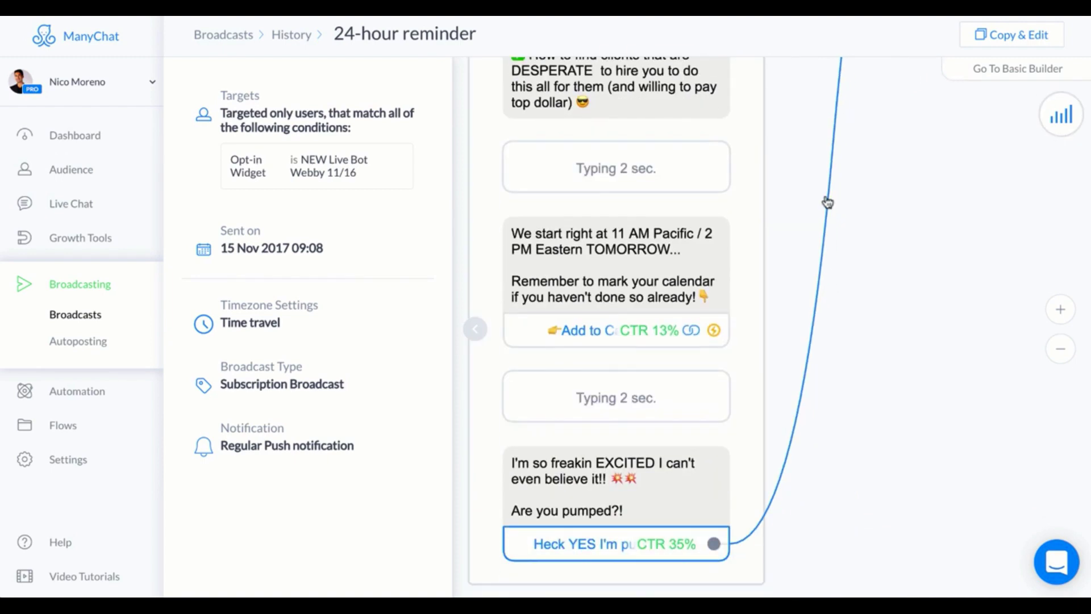
pyautogui.click(826, 181)
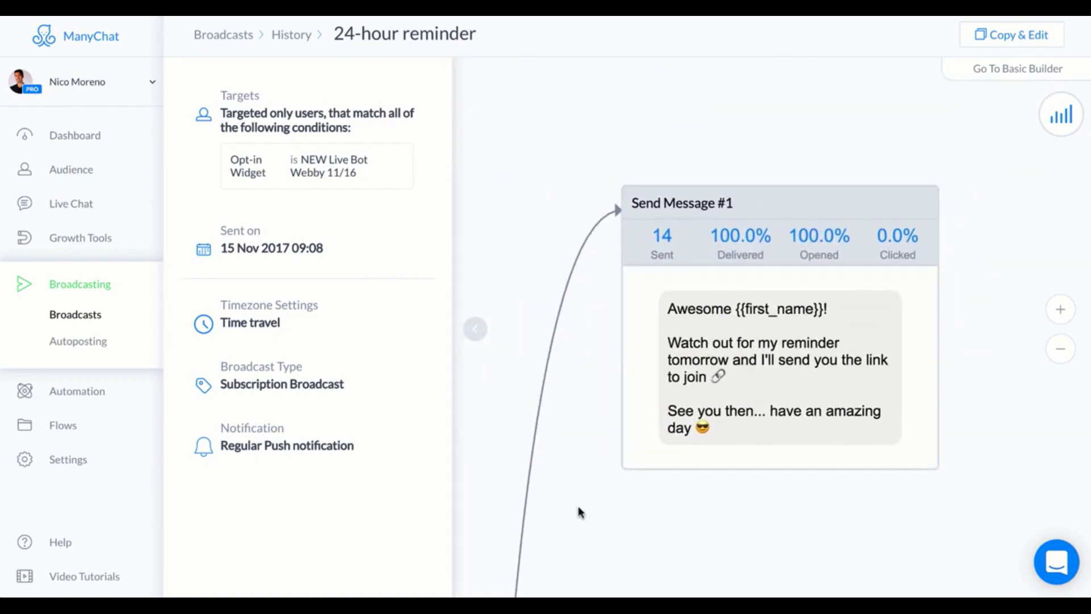
pyautogui.moveTo(579, 511); pyautogui.dragTo(897, 226)
pyautogui.moveTo(784, 317); pyautogui.dragTo(811, 250)
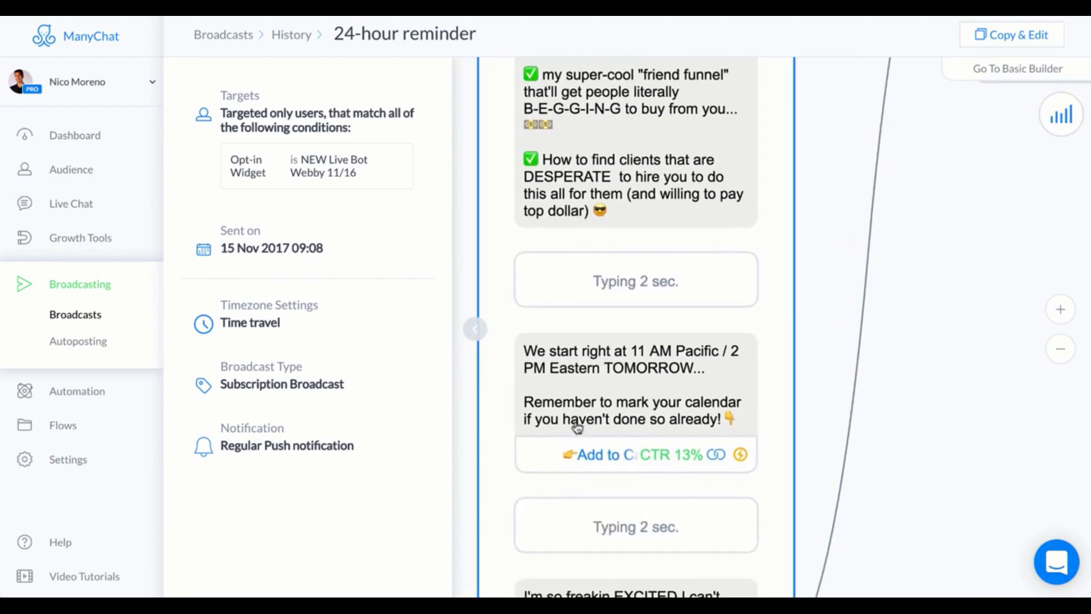
pyautogui.moveTo(794, 314); pyautogui.dragTo(797, 163)
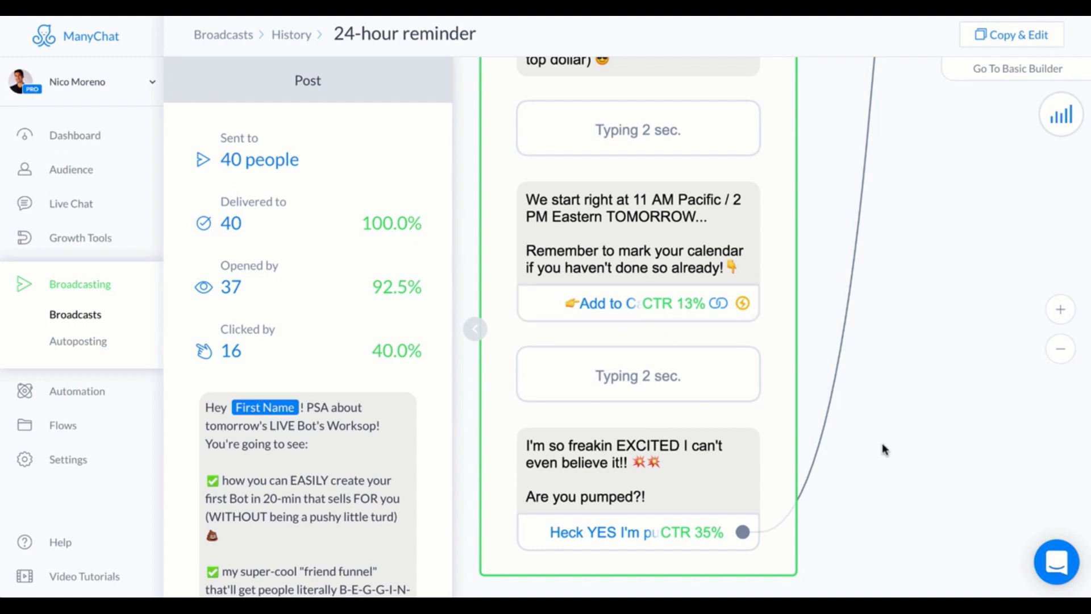
# - Look over the broadcast's later message blocks, then go back to the History list via the breadcrumb
pyautogui.moveTo(882, 448); pyautogui.dragTo(896, 288)
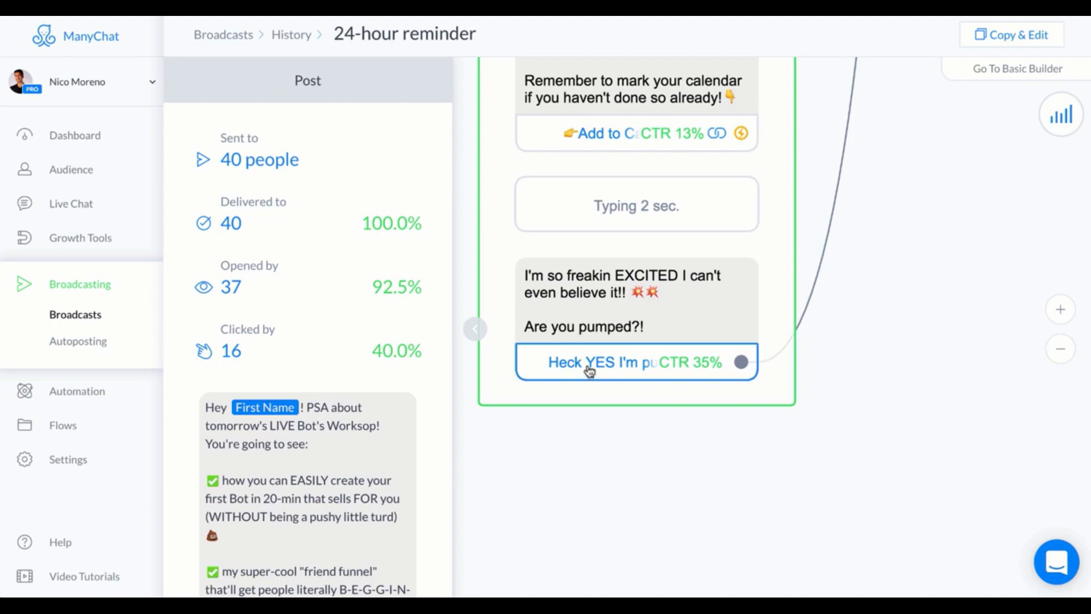
pyautogui.scroll(5, 898, 233)
pyautogui.hscroll(4, 898, 234)
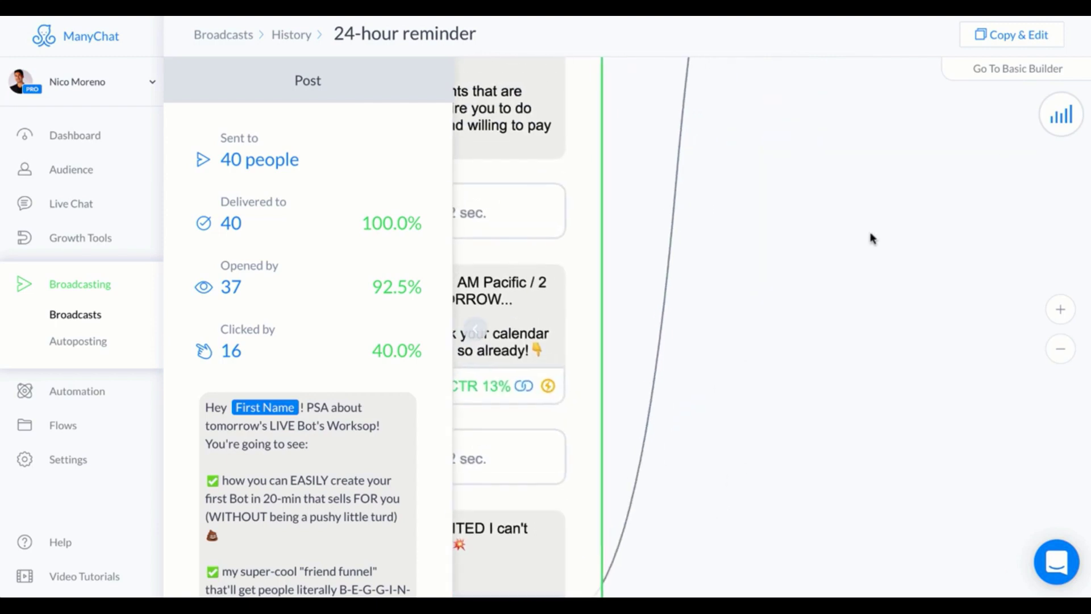
pyautogui.hscroll(5, 756, 432)
pyautogui.hscroll(-5, 745, 443)
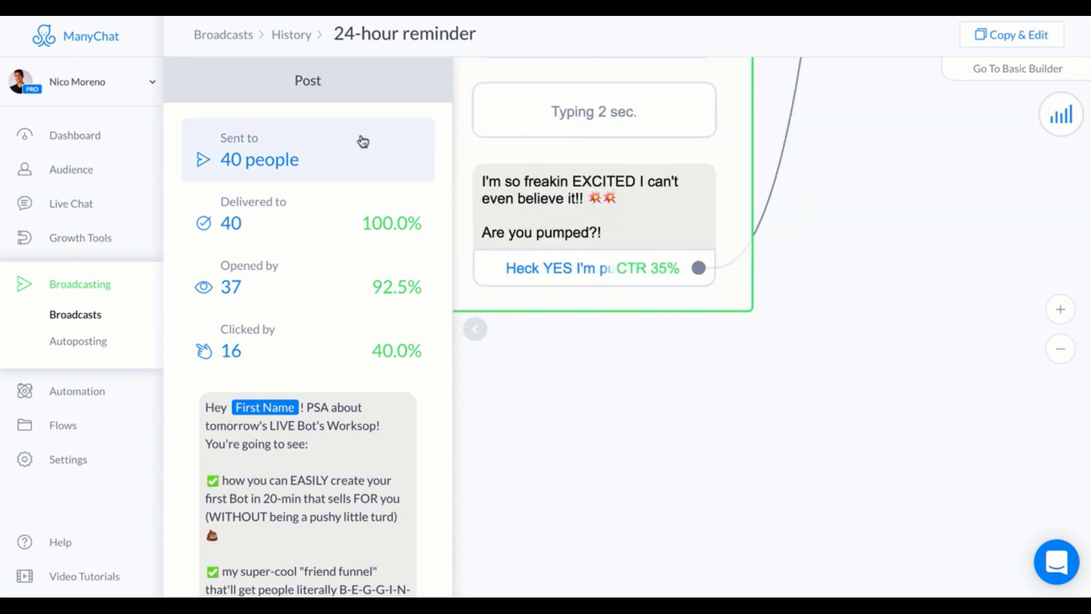
pyautogui.click(298, 36)
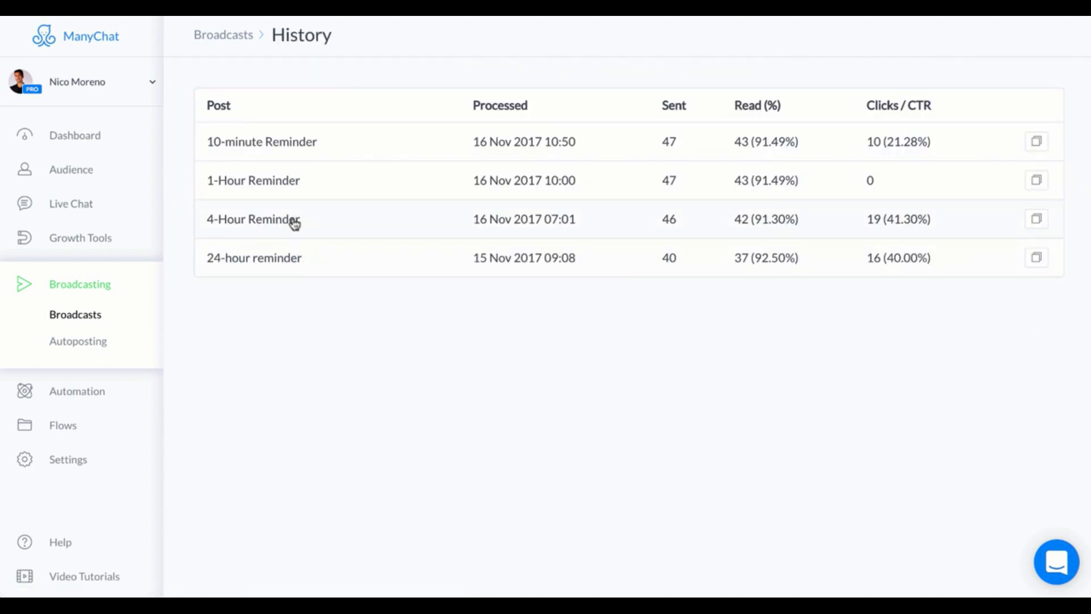
pyautogui.click(293, 222)
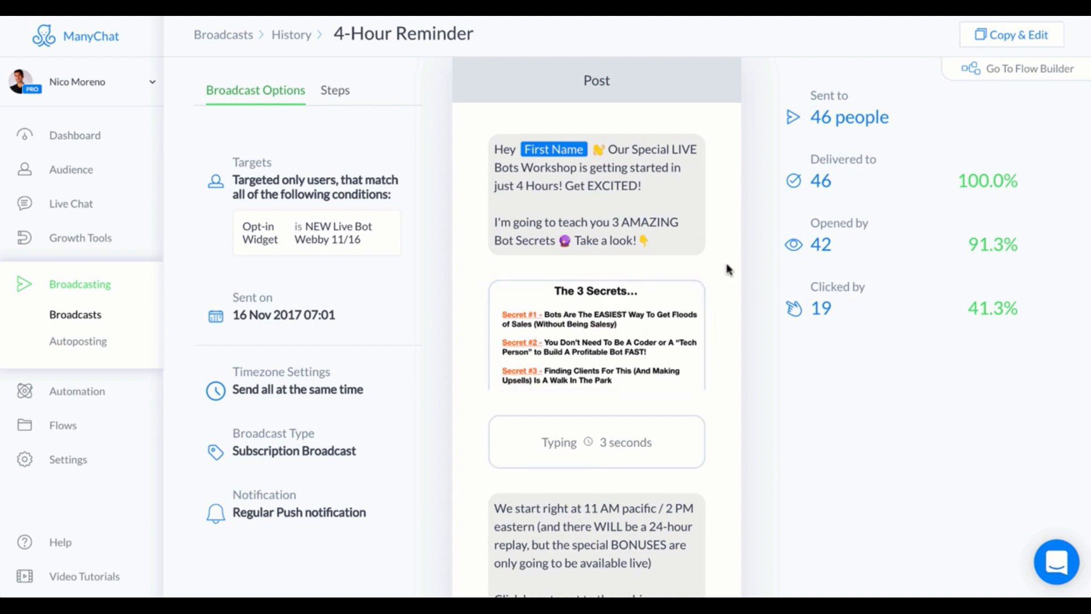
pyautogui.scroll(-2, 729, 269)
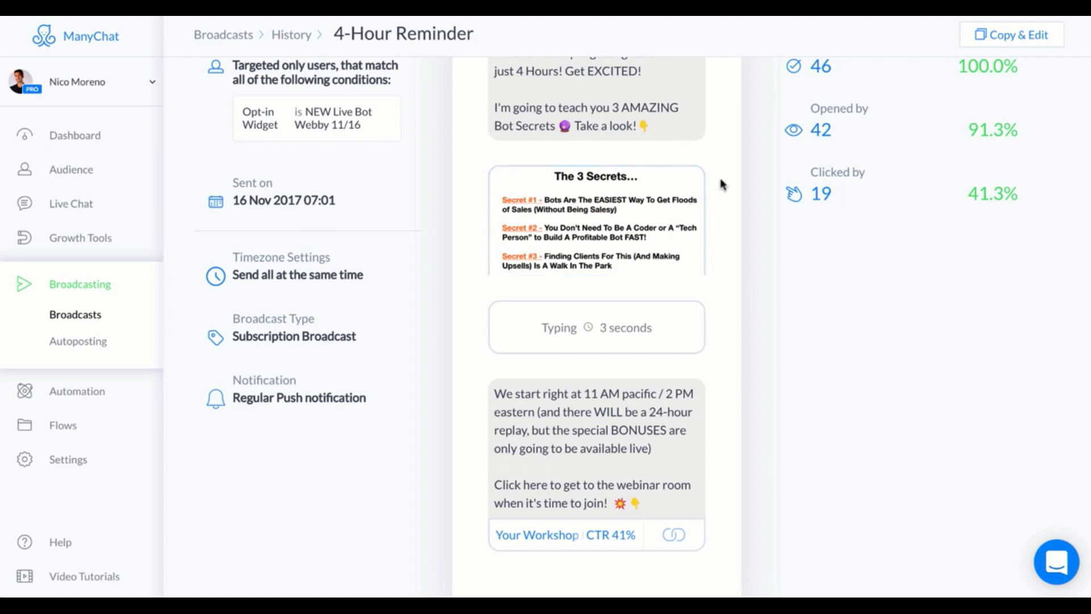
pyautogui.scroll(-1, 722, 185)
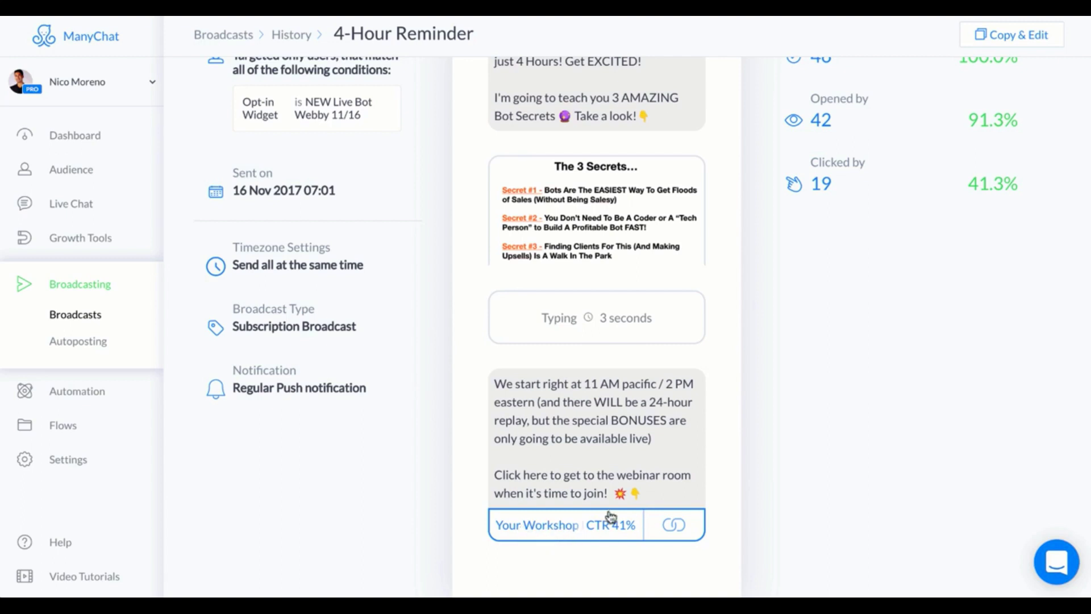
pyautogui.scroll(3, 398, 285)
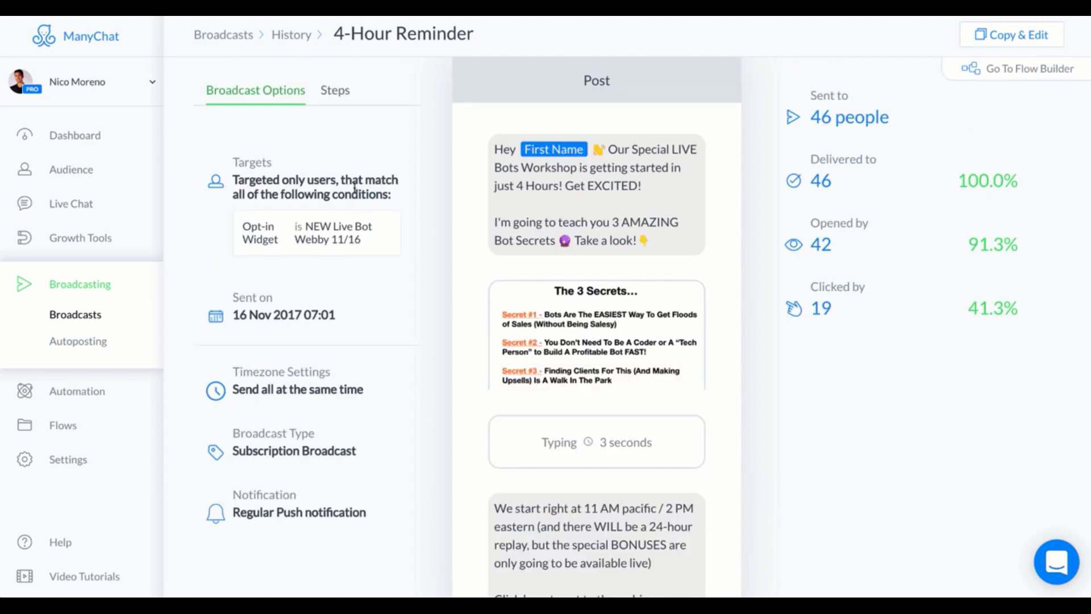
pyautogui.click(292, 35)
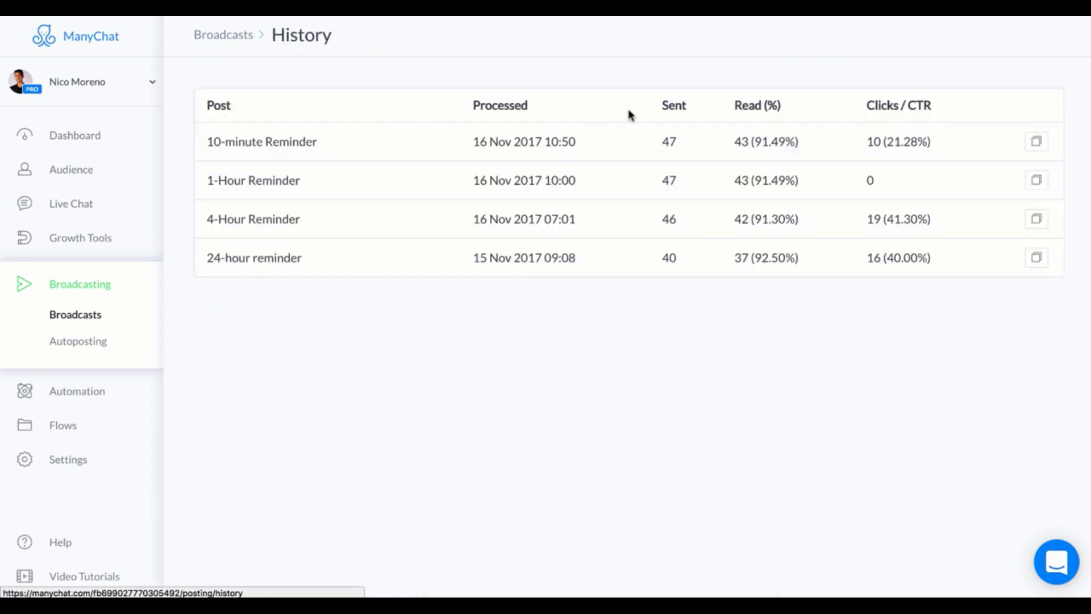
pyautogui.click(427, 191)
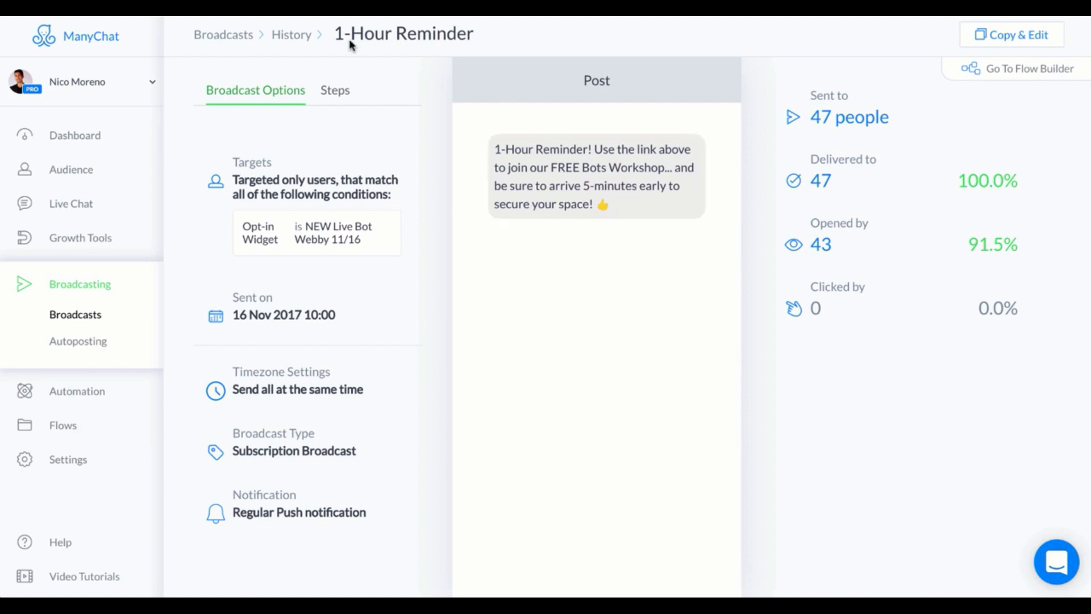
pyautogui.click(296, 36)
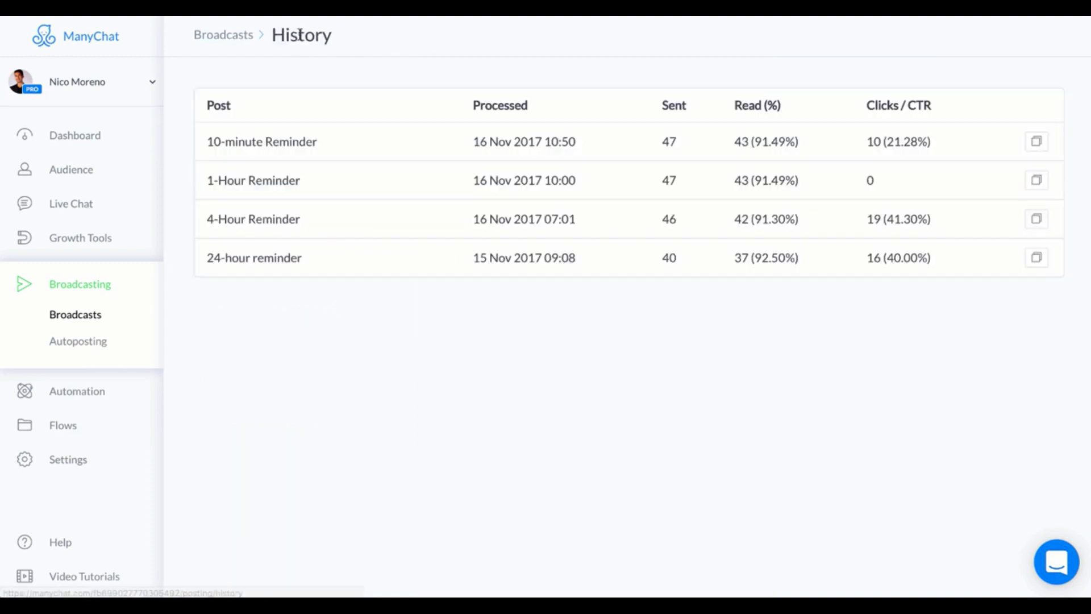
# - Open the 10-minute Reminder row in the History table
pyautogui.click(373, 153)
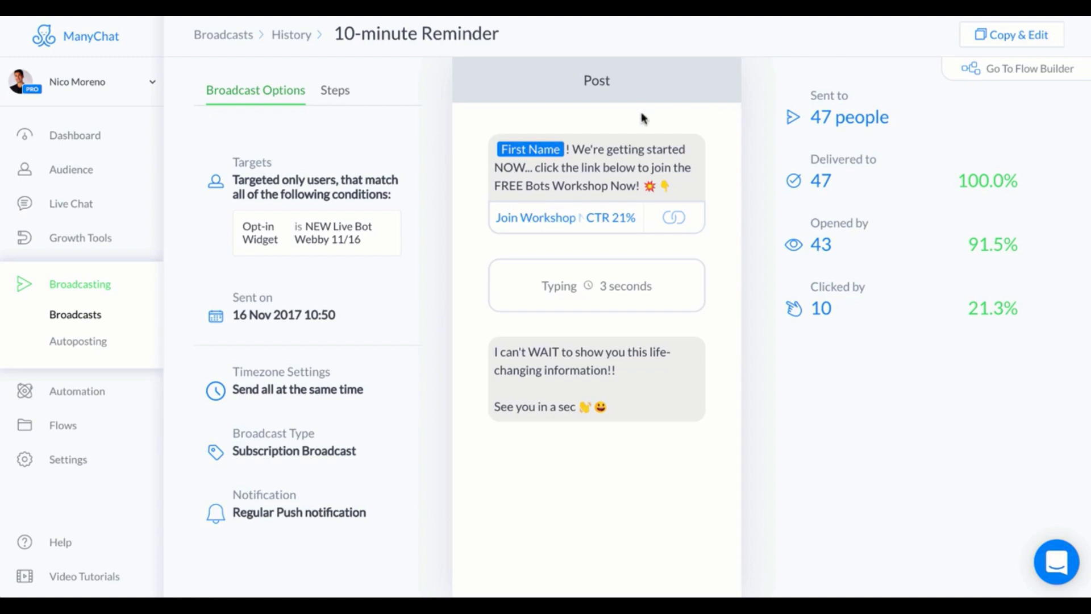